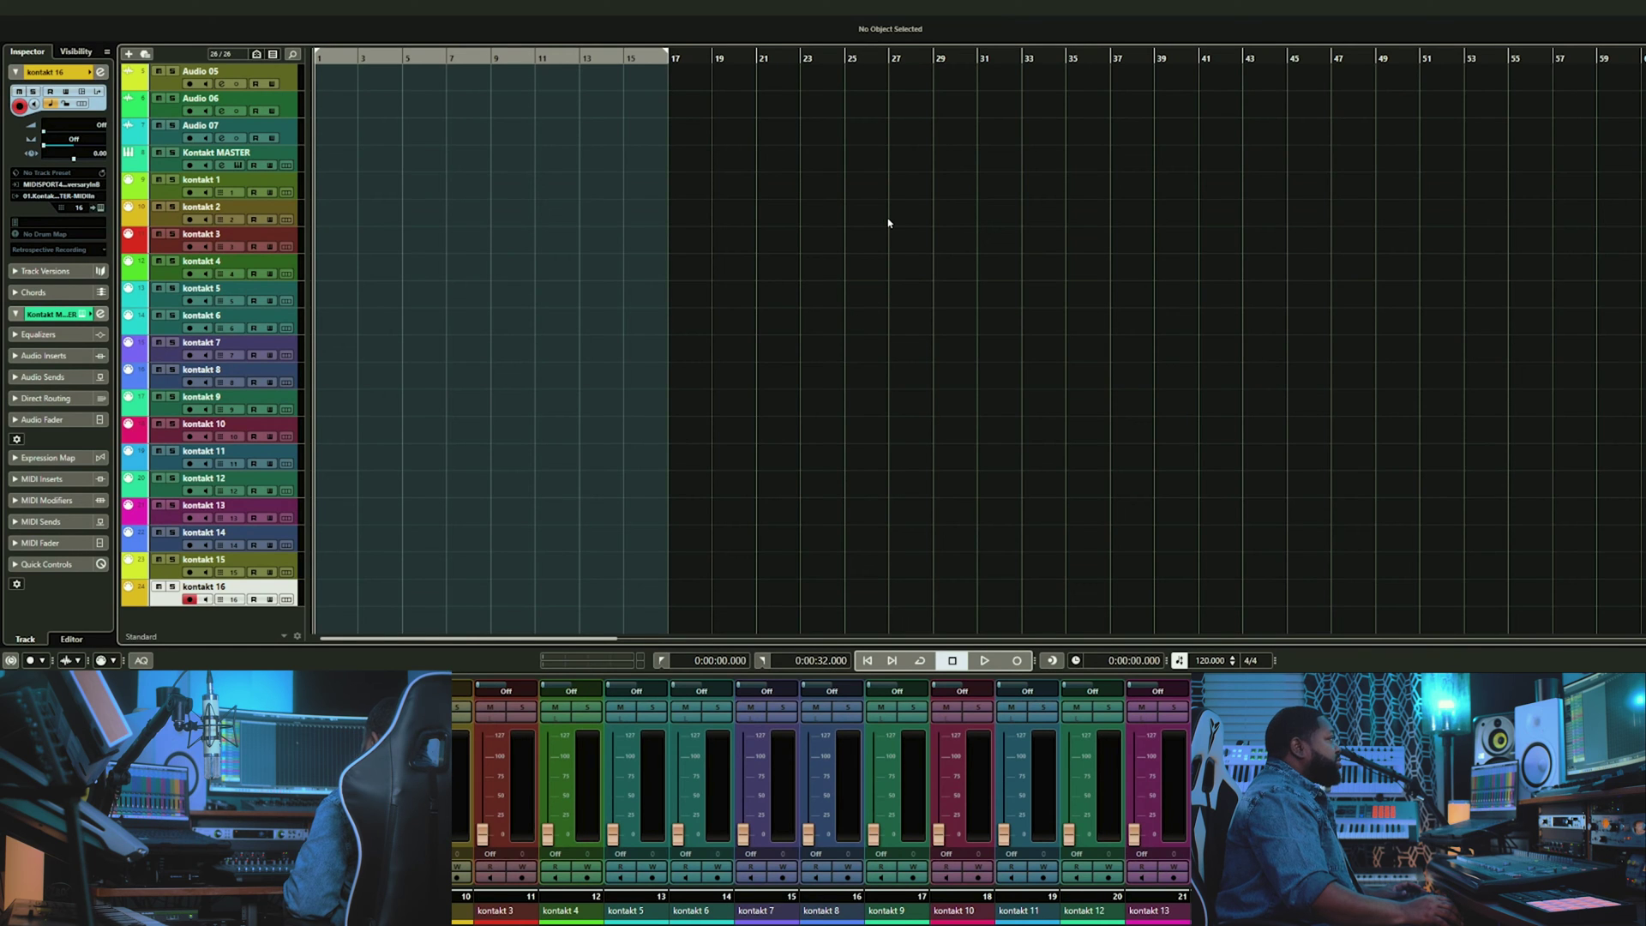
Step: Add an MPC64 instrument track and type its name, MPC MASTER
key("ctrl+t")
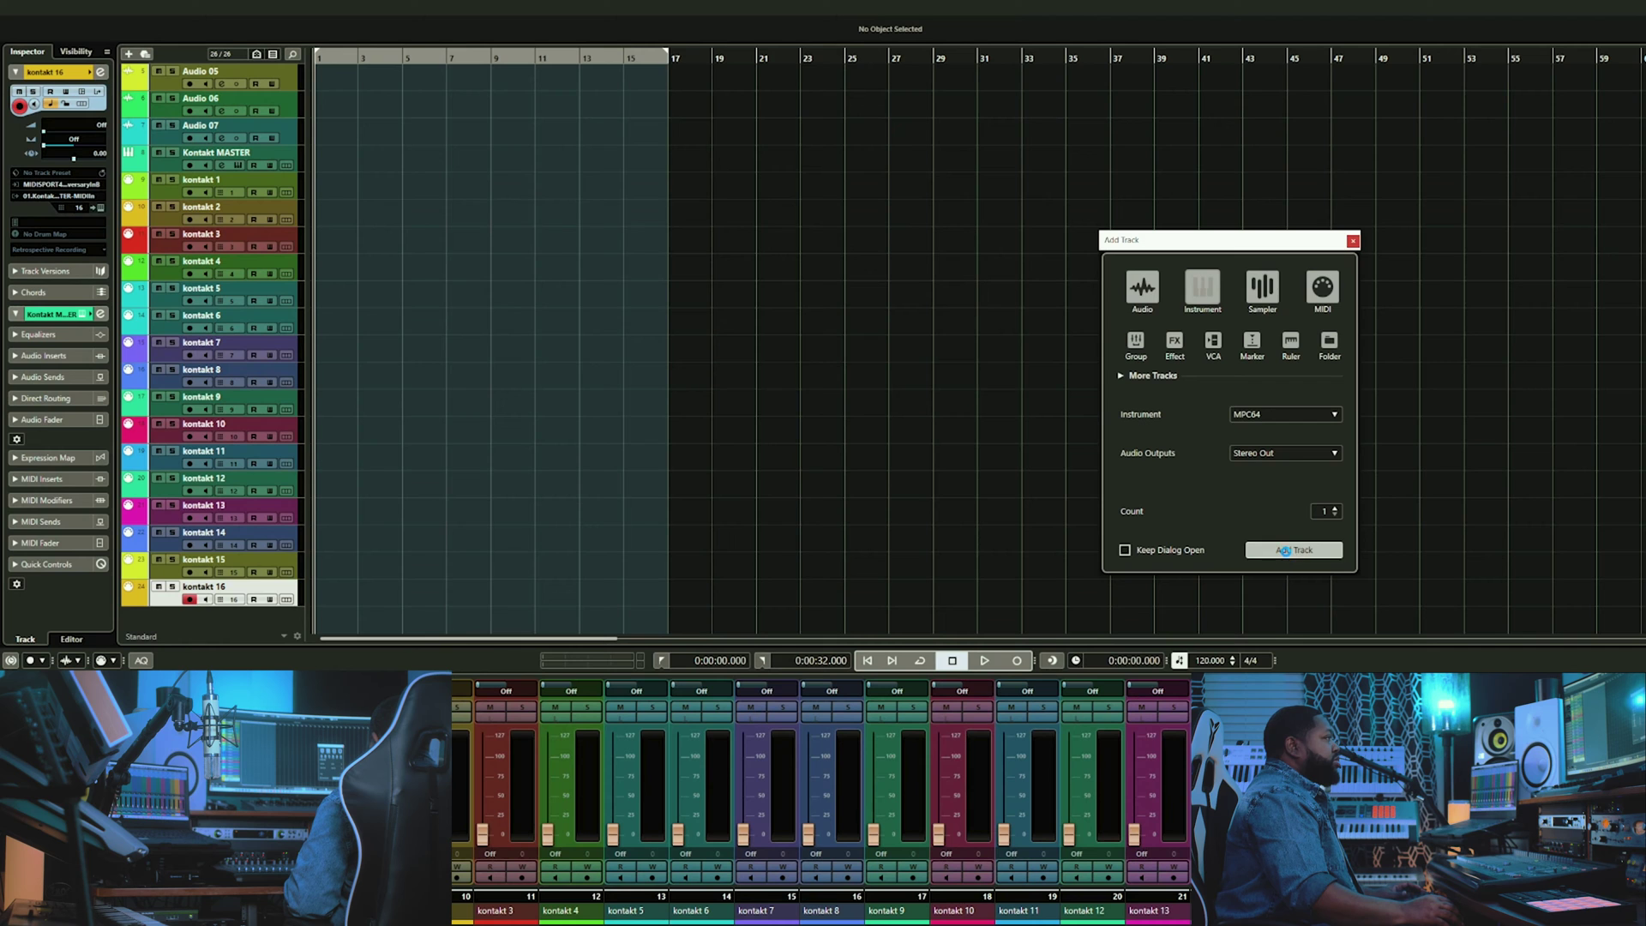
left_click(1292, 550)
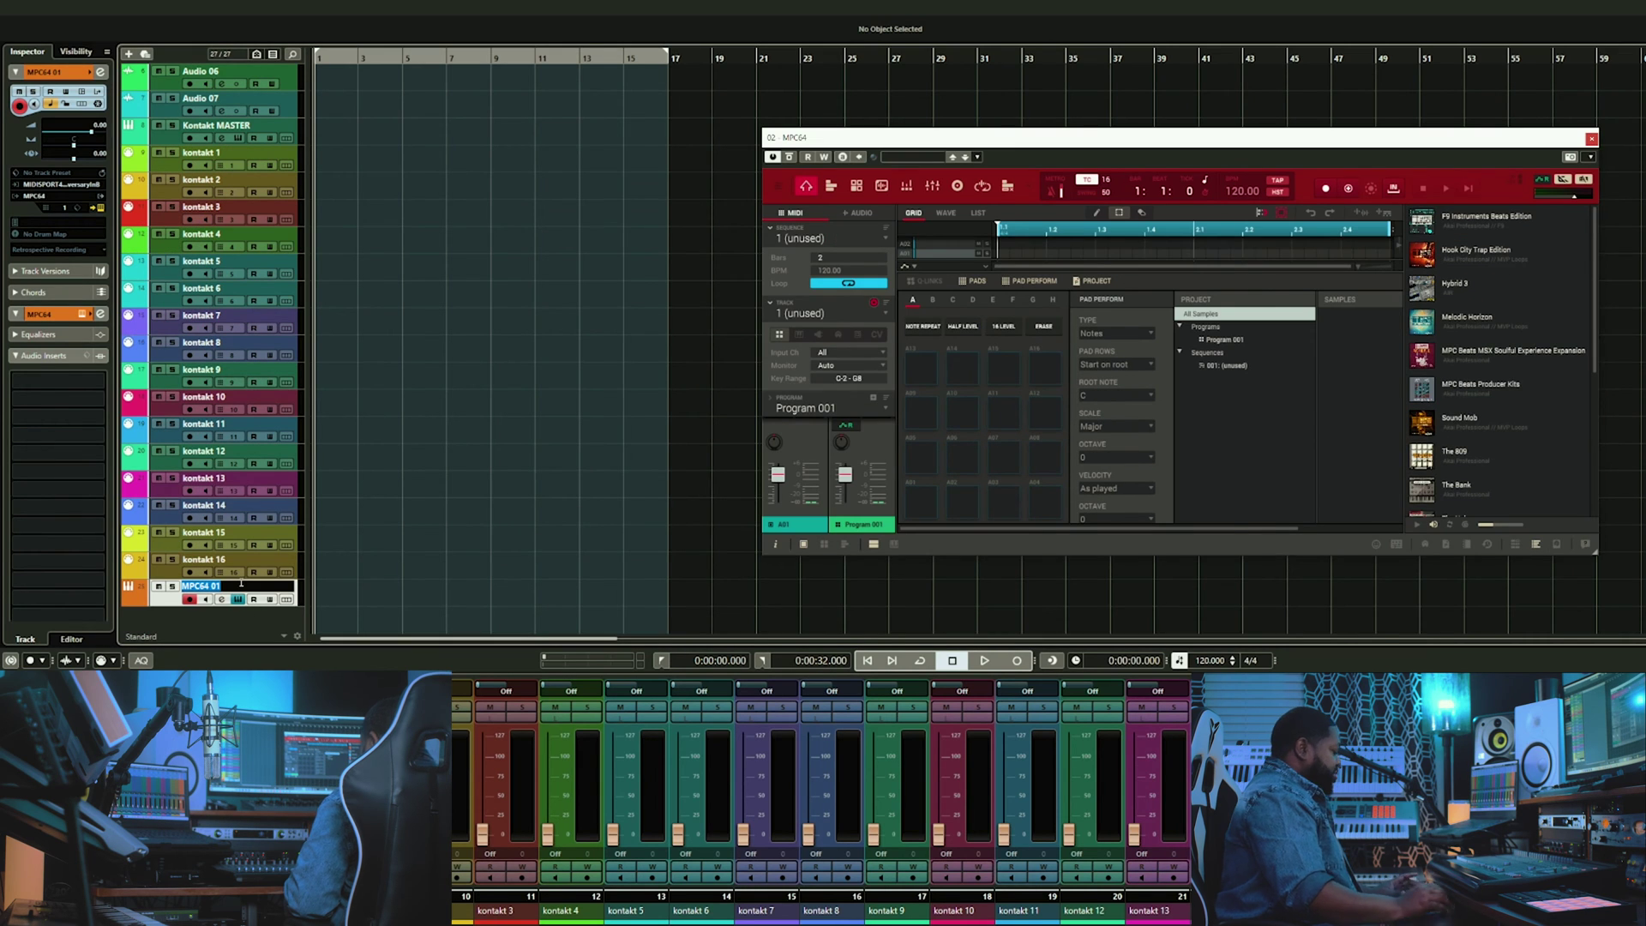
type("MPC MA")
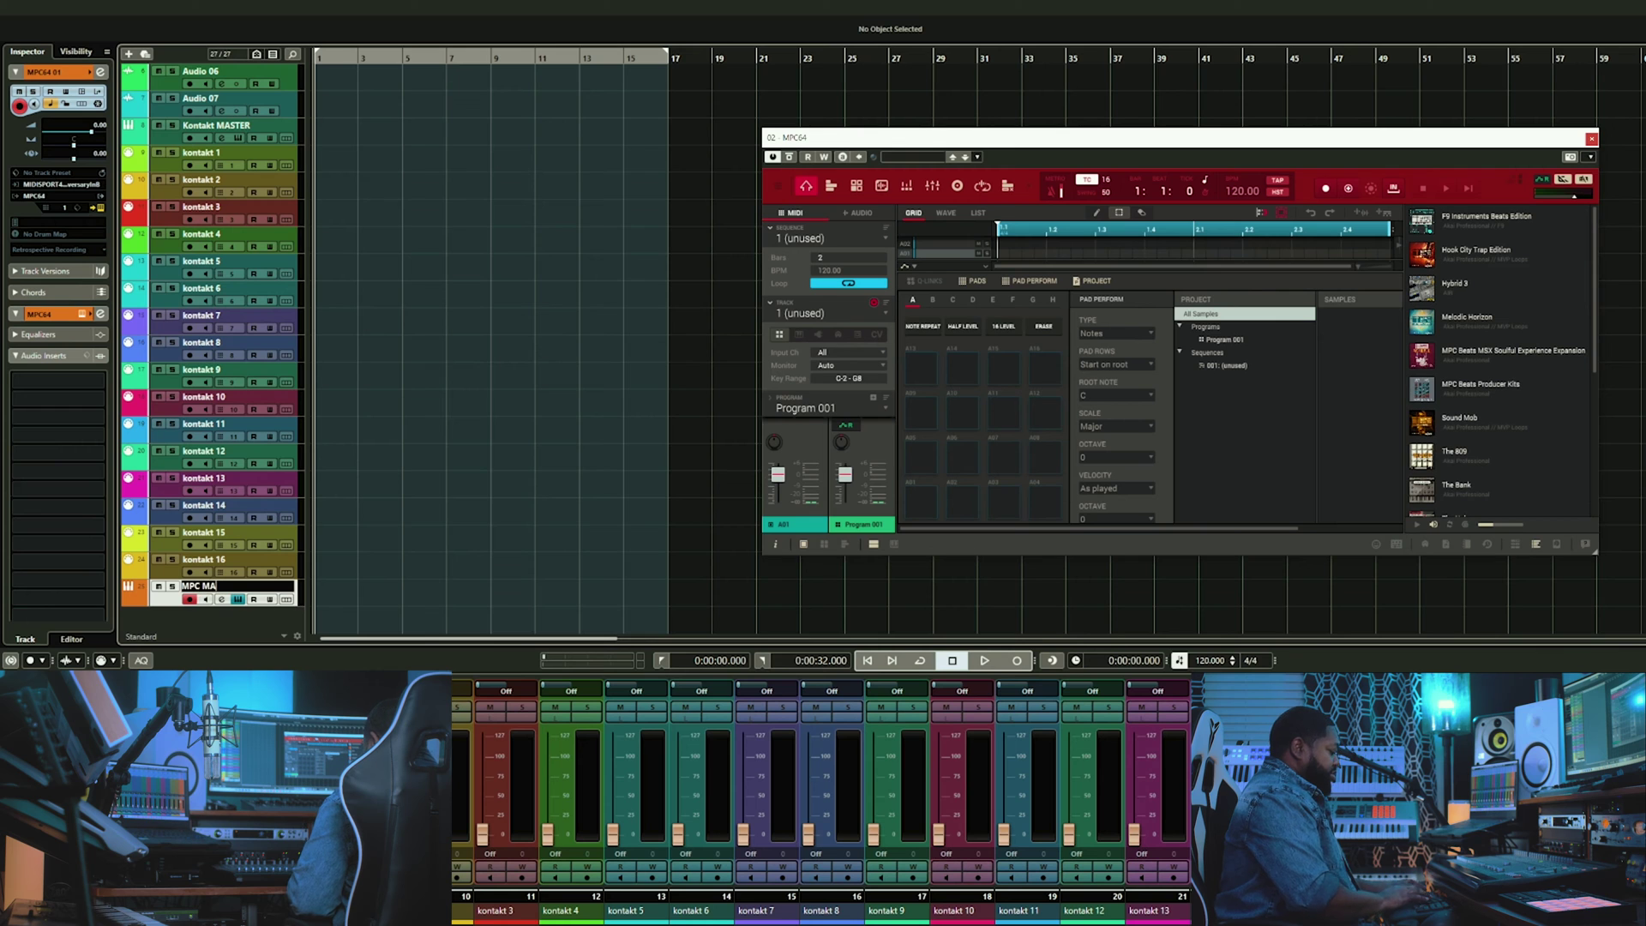
type("STER")
Step: Confirm the MPC MASTER name, pick the C&S (4) pad, and set the MIDI channel to Any
key("Return")
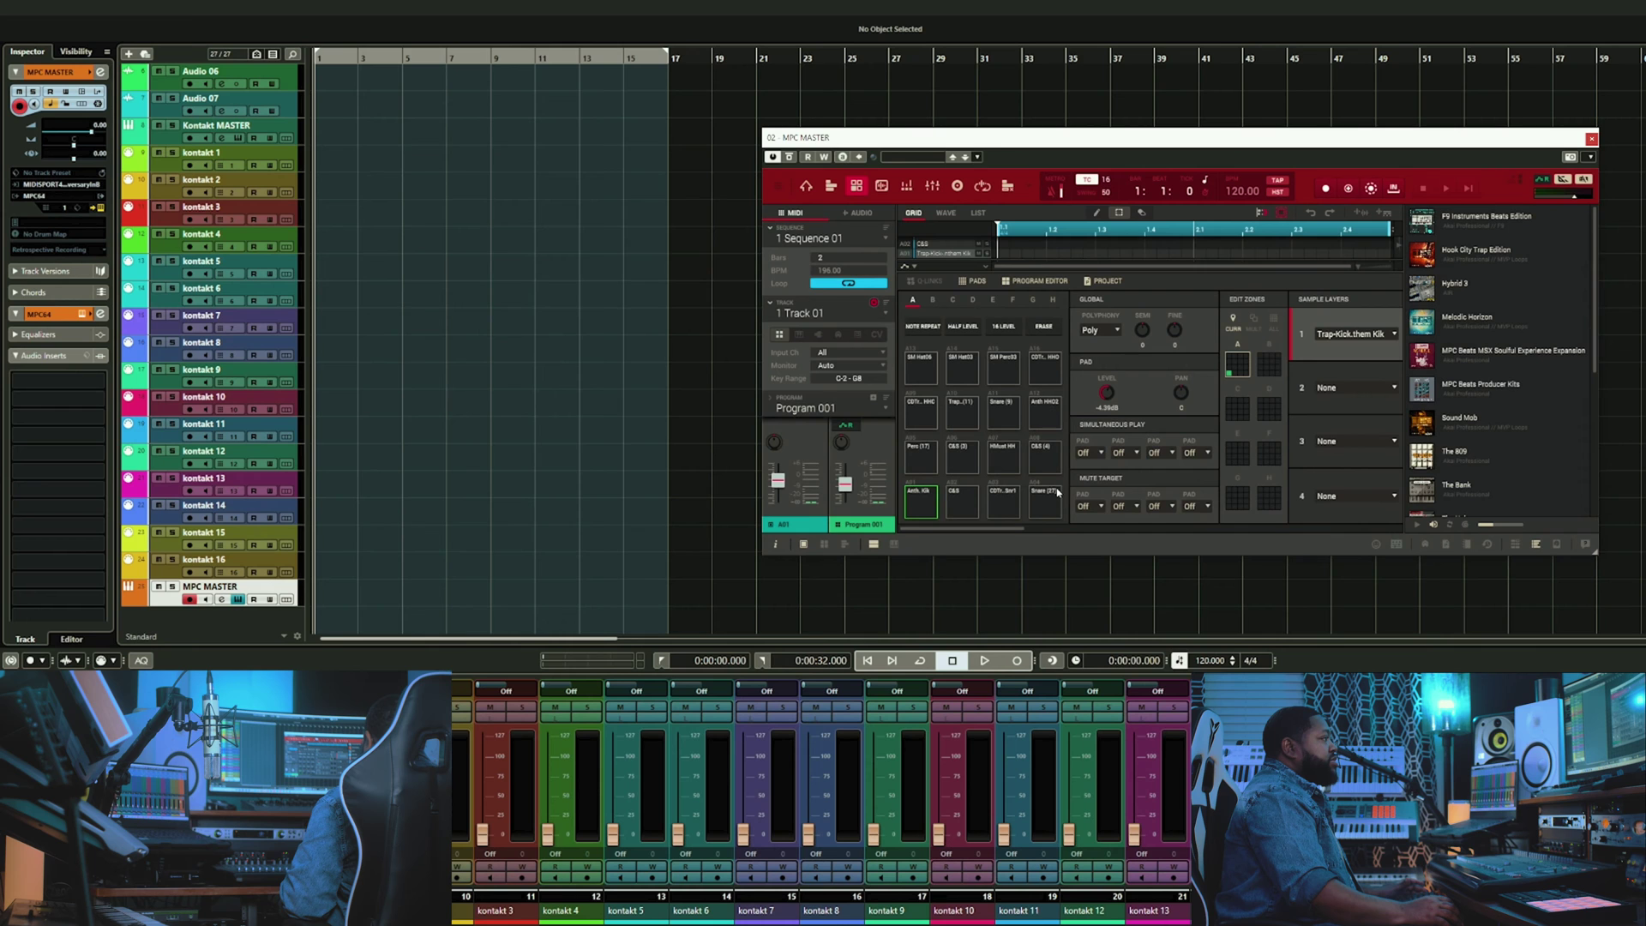
left_click(1044, 457)
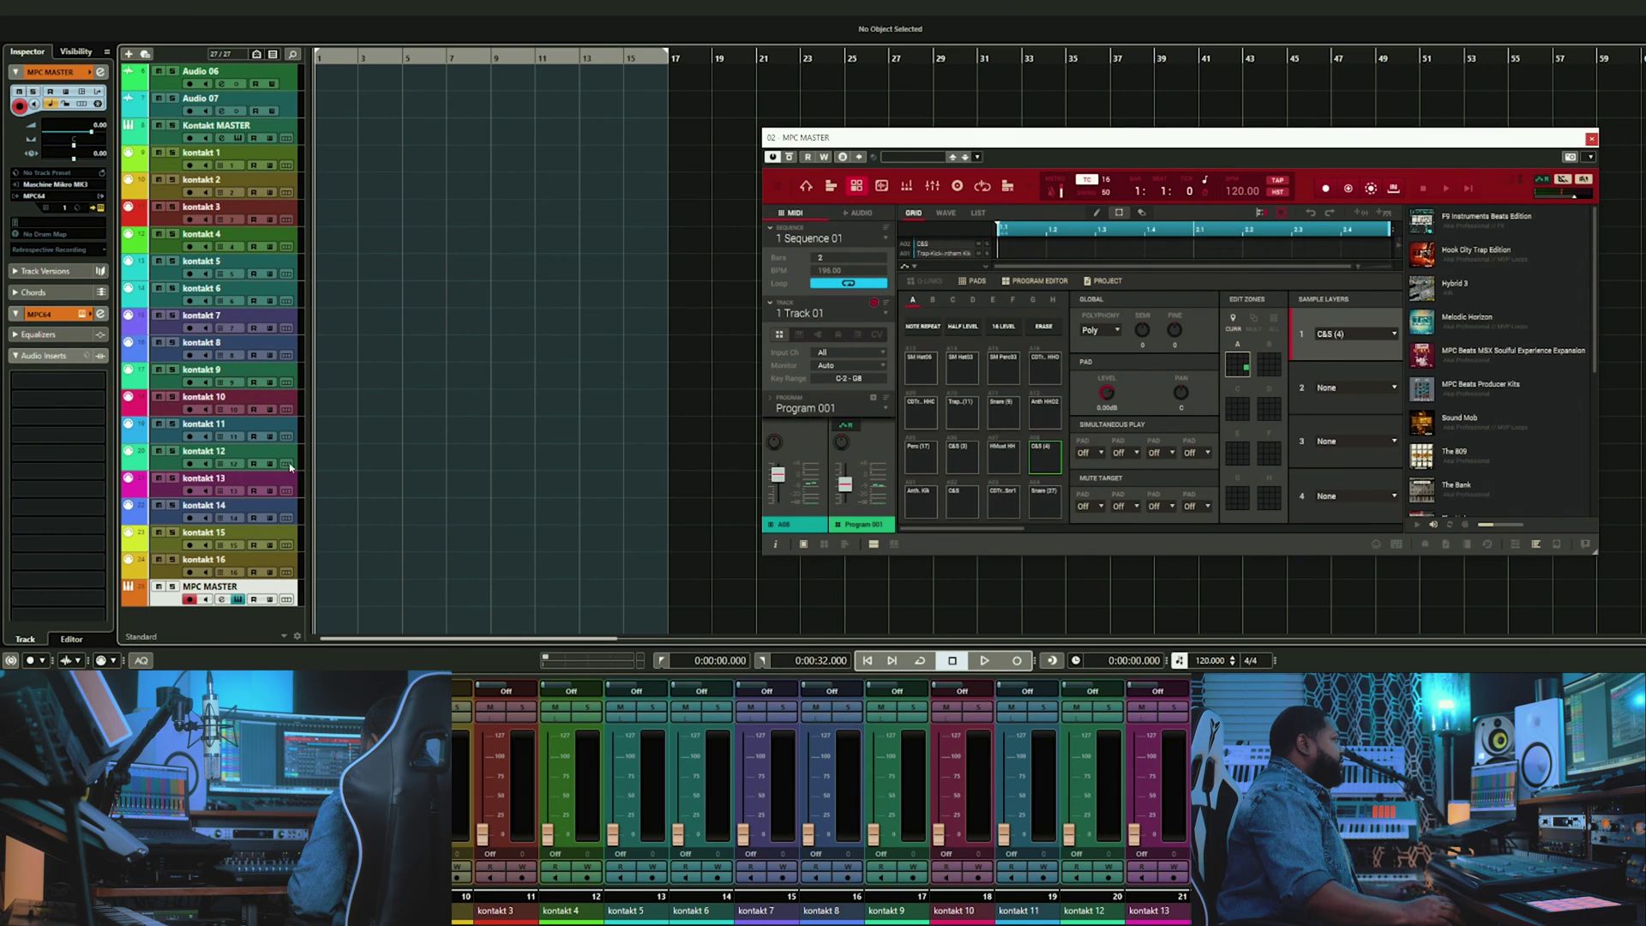
left_click(67, 207)
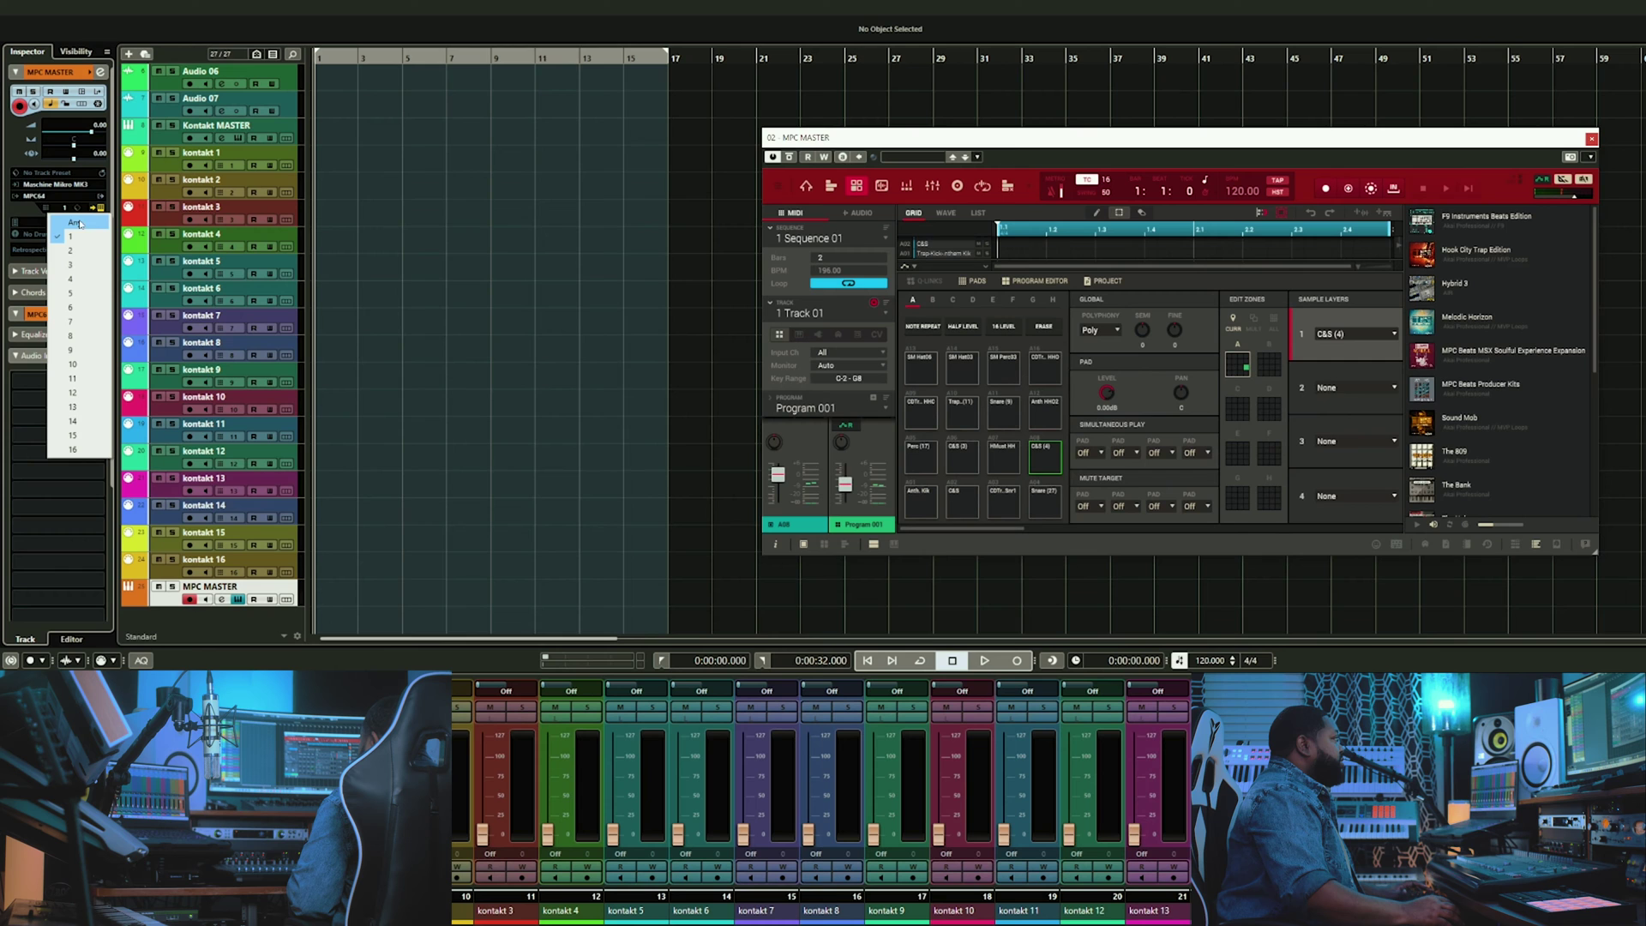
left_click(76, 223)
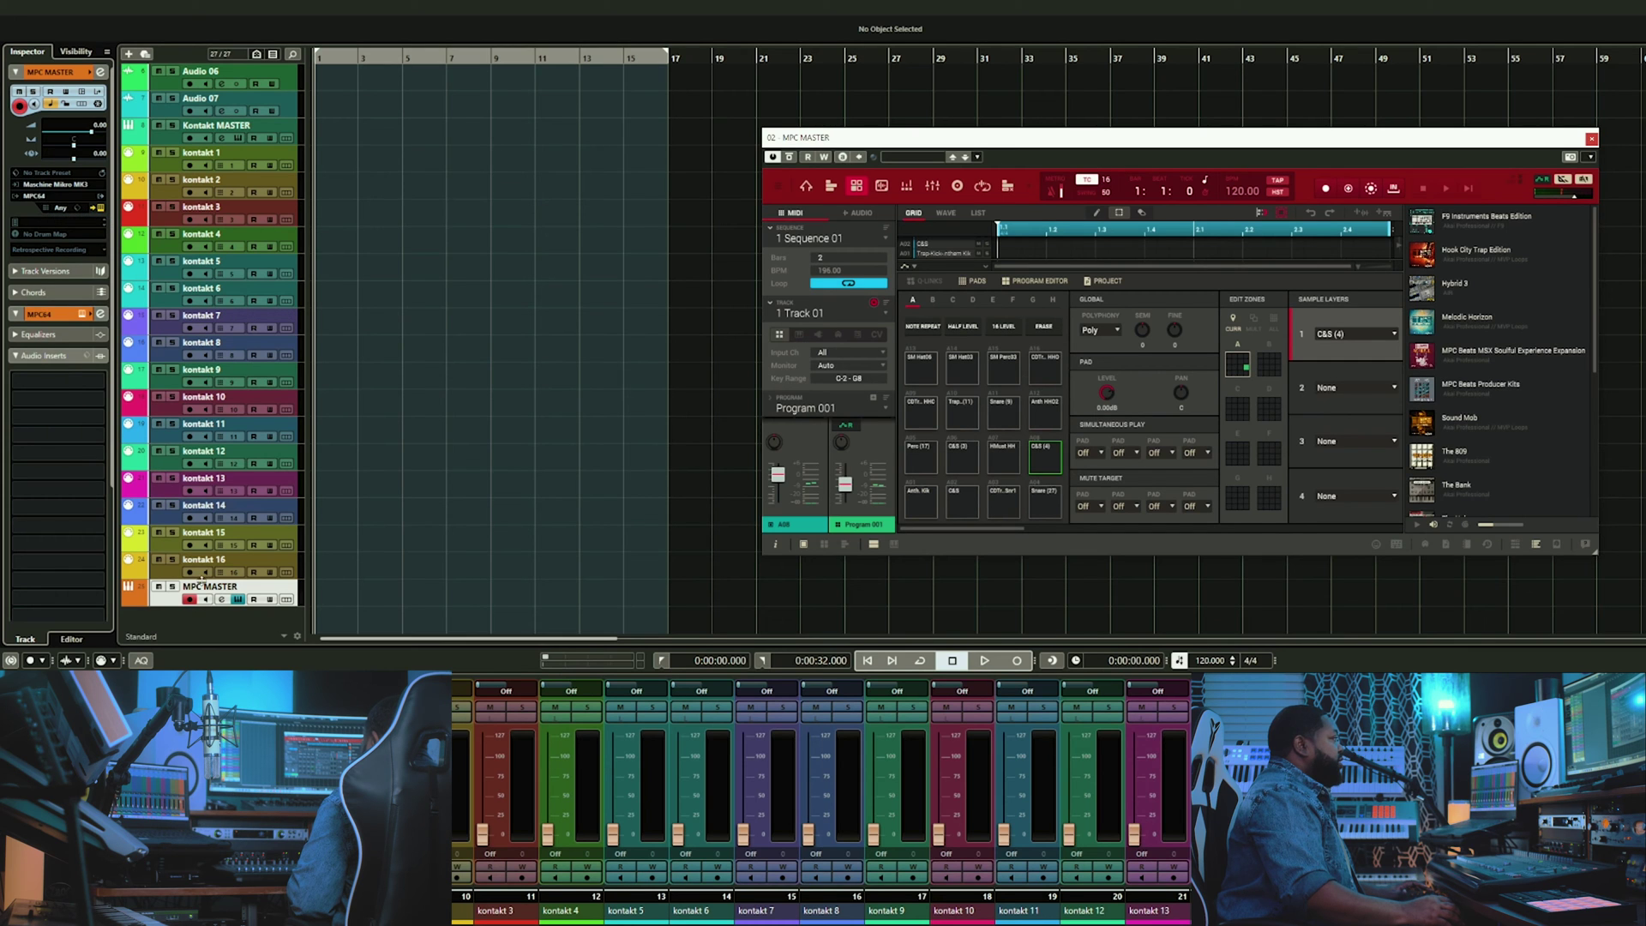
Step: Open the Add Track settings and enter the MIDI track name MPC 1 with count 16
key("ctrl+t")
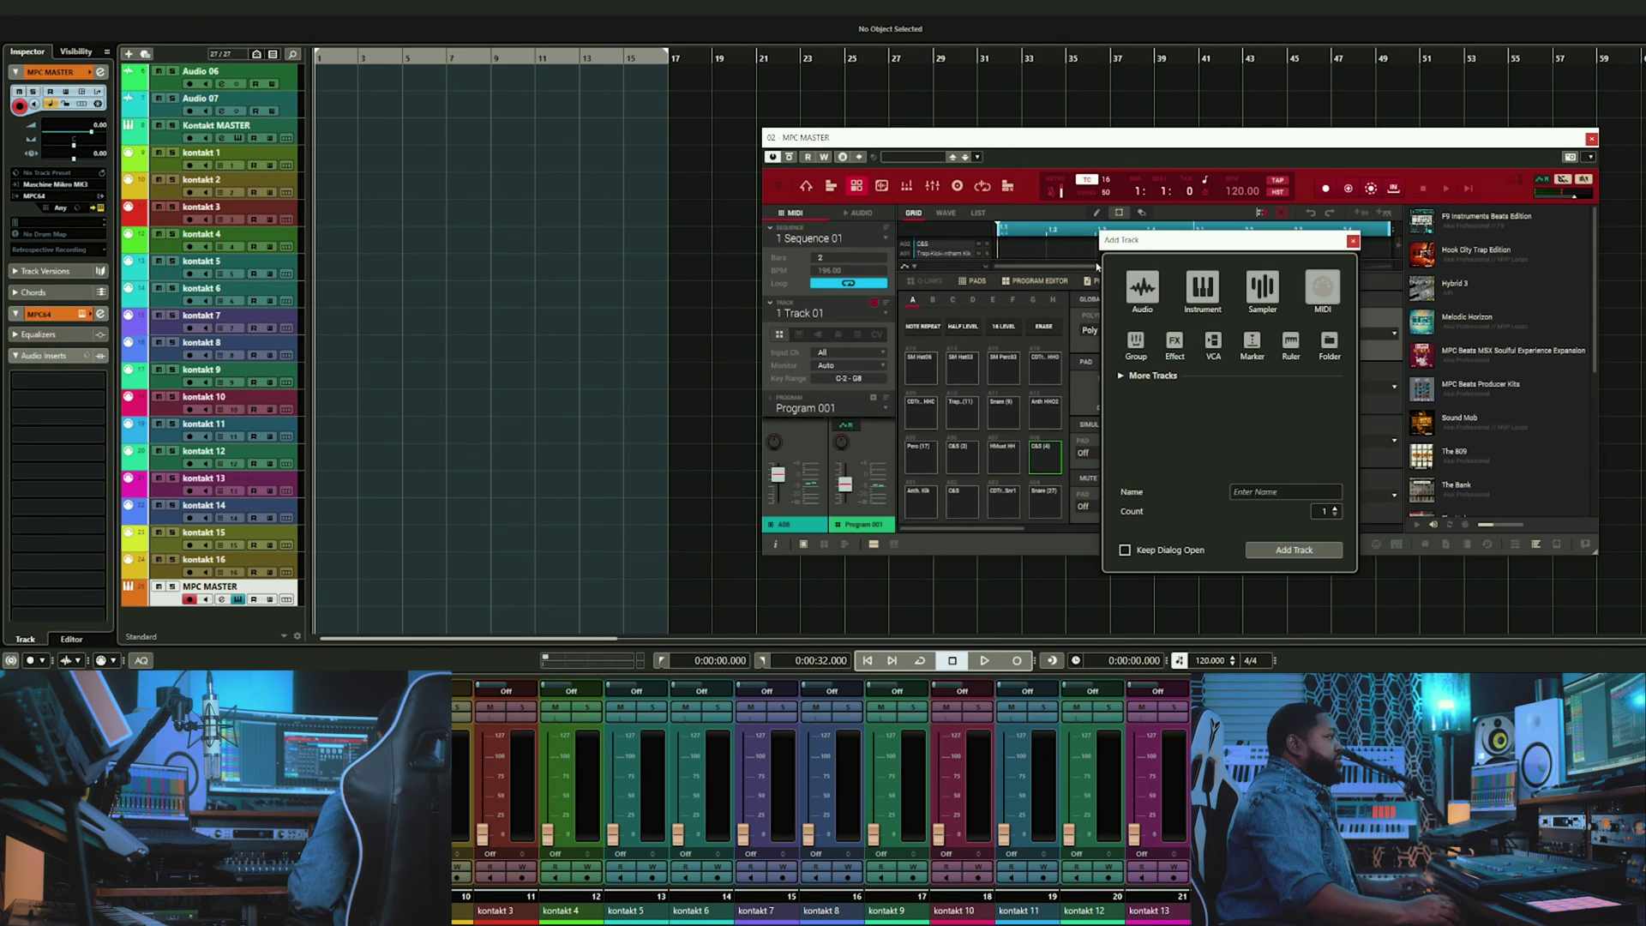
type("MPC")
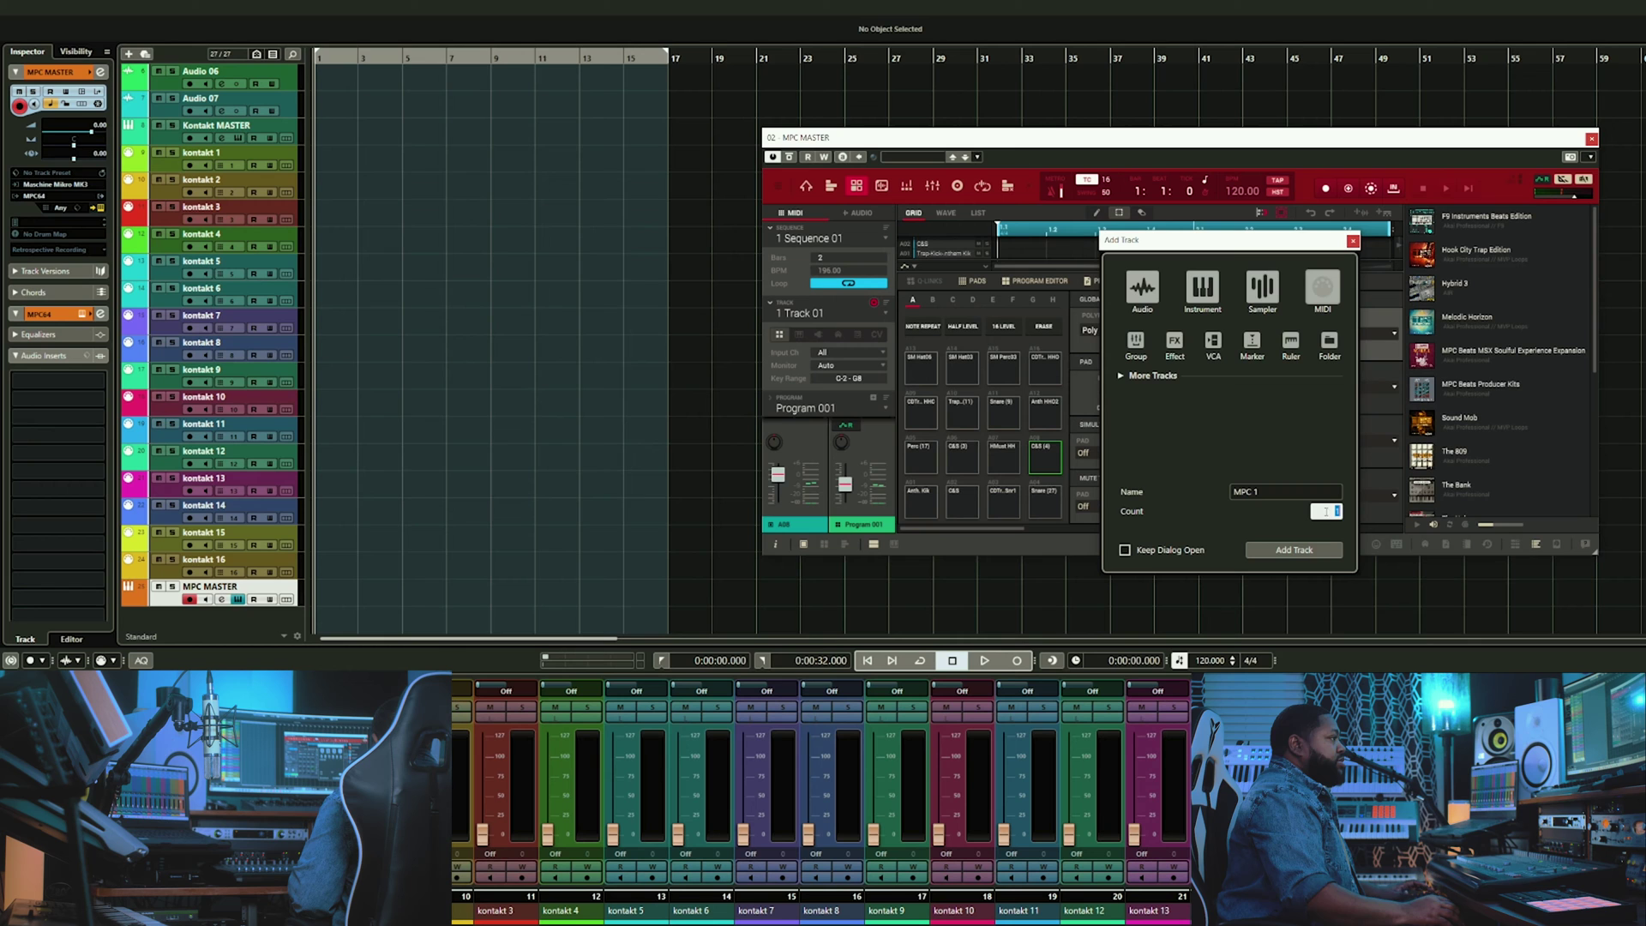
type("16")
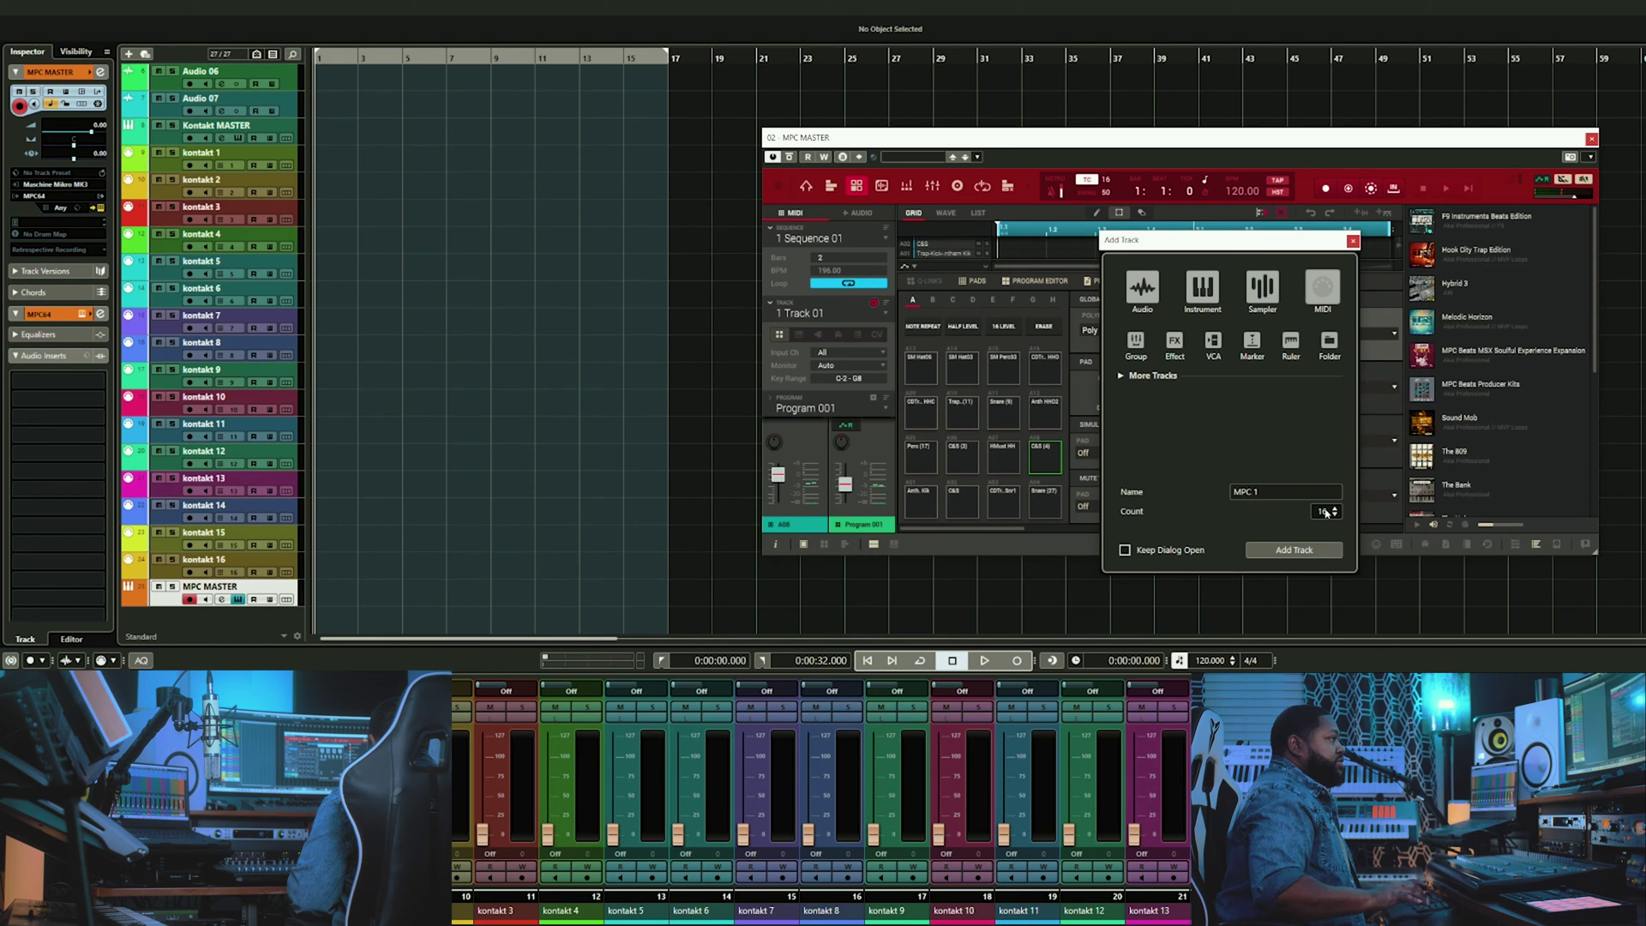
Step: Add the 16 MPC MIDI tracks and keep Maschine Mikro MK3 as MPC 1's MIDI input
left_click(1293, 550)
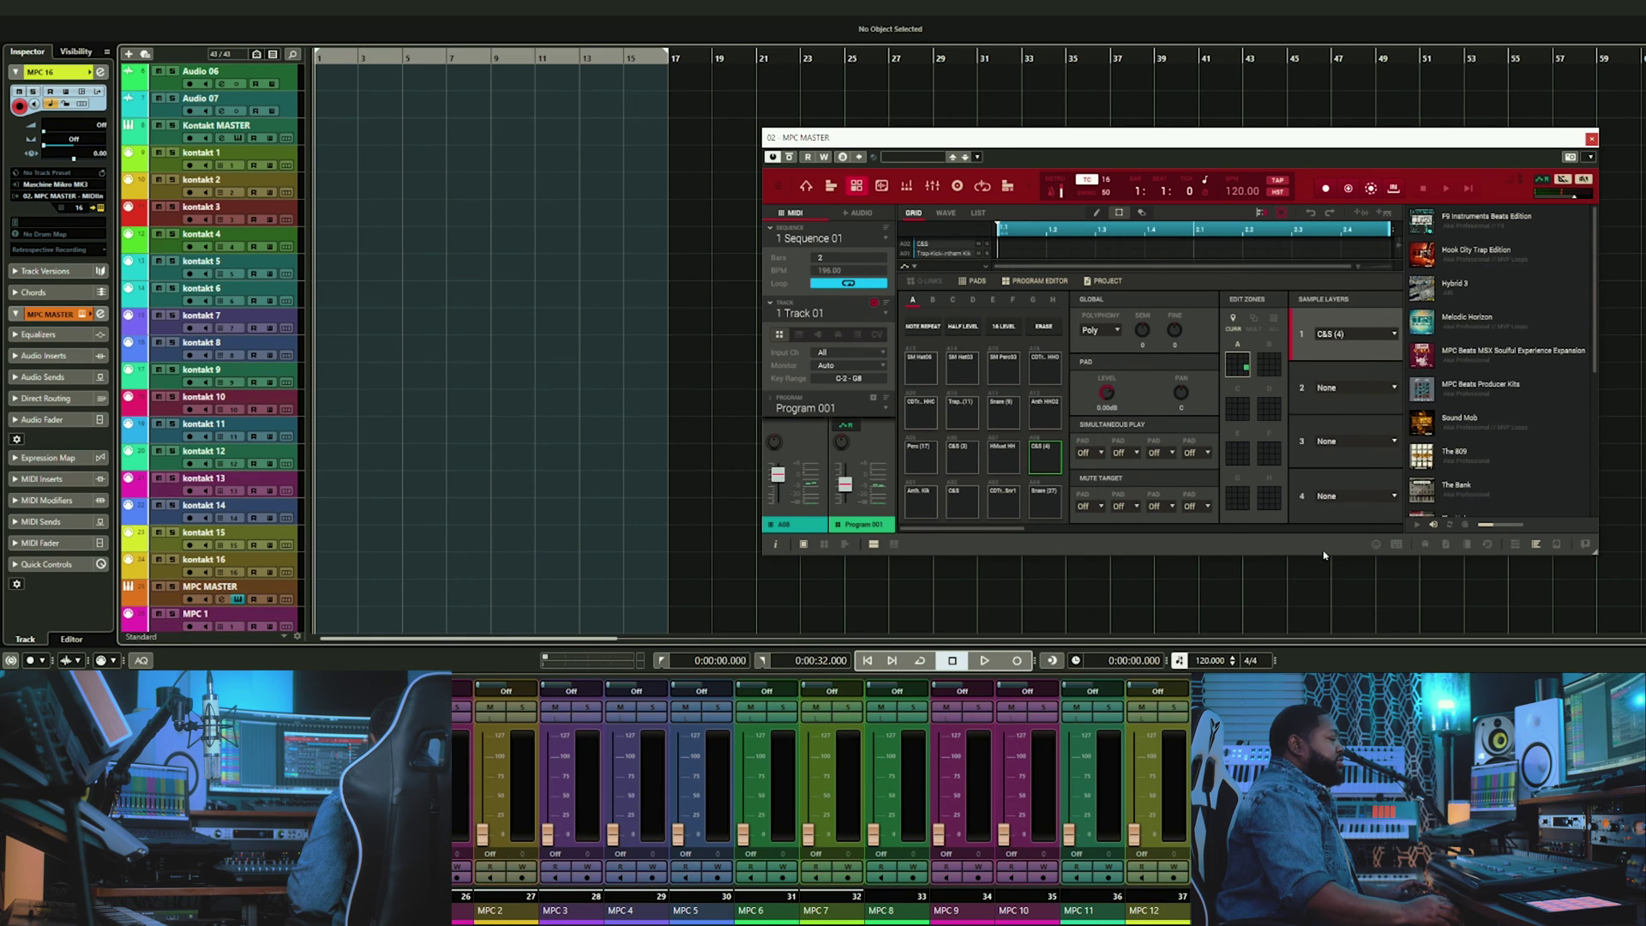
scroll(356, 506, "down", 6)
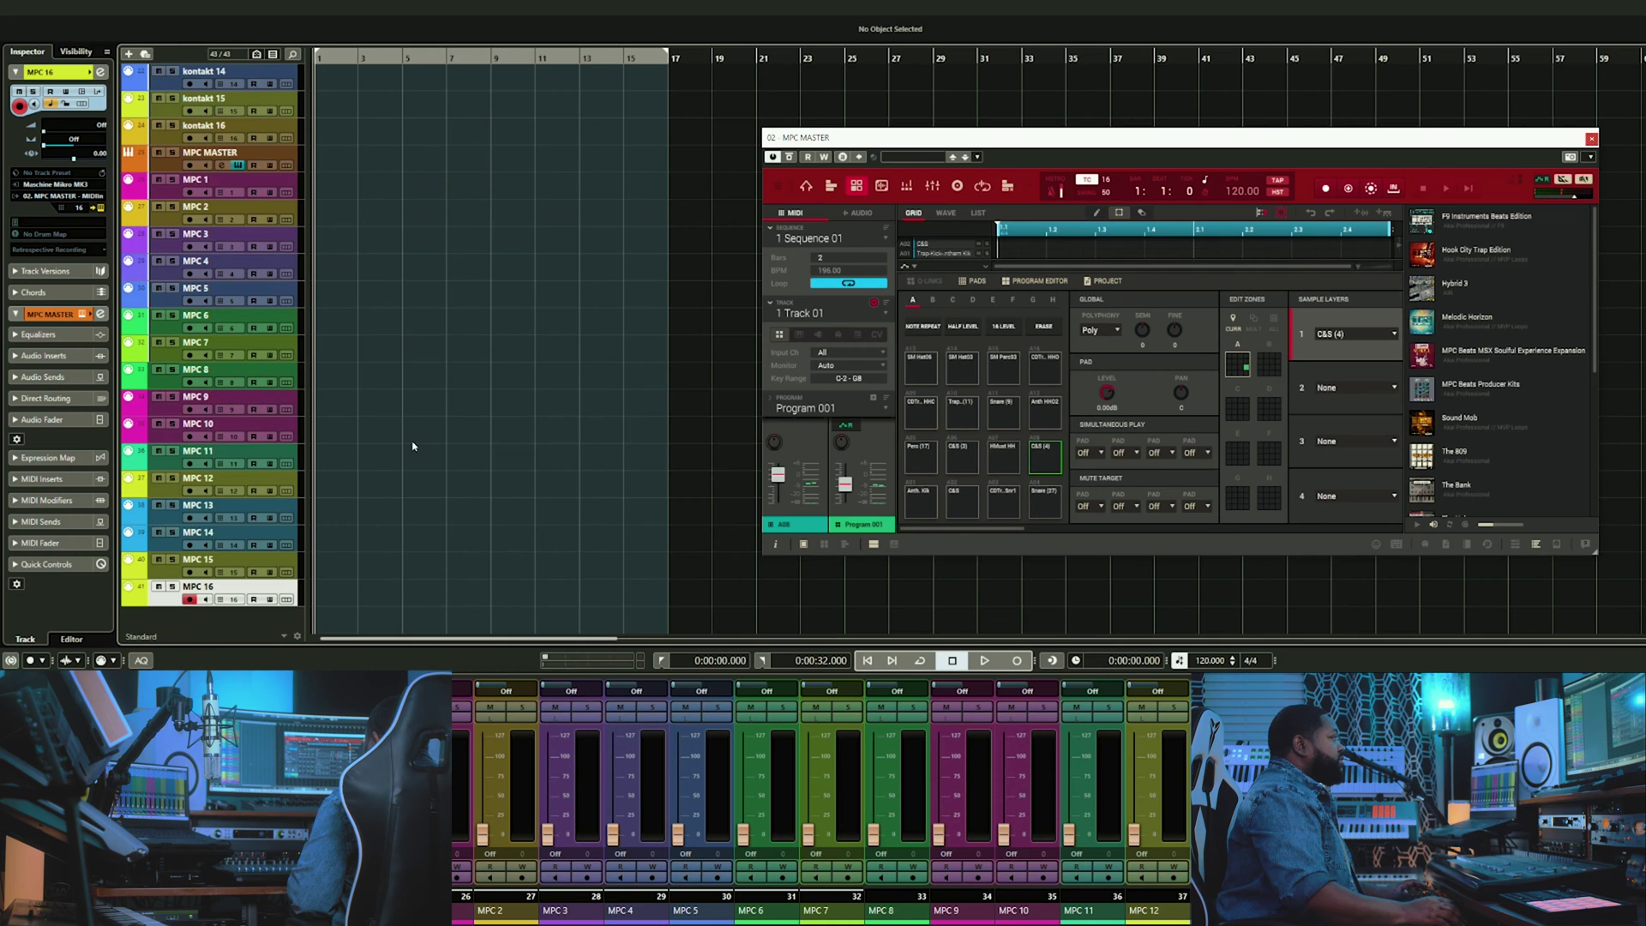
left_click(129, 182)
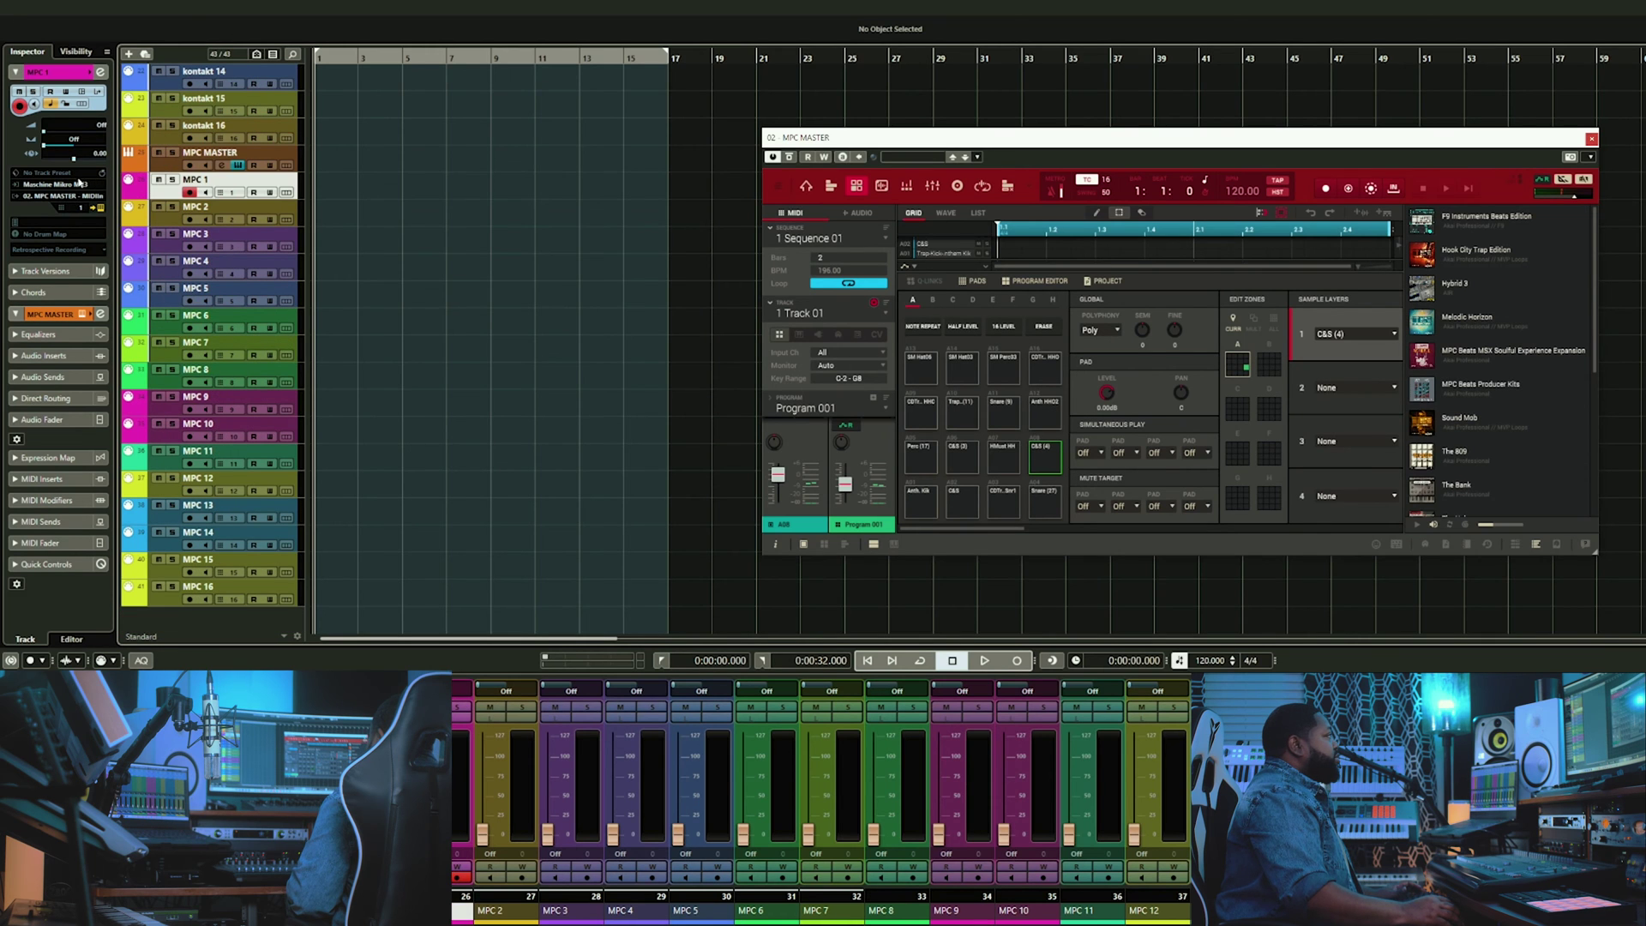
left_click(77, 184)
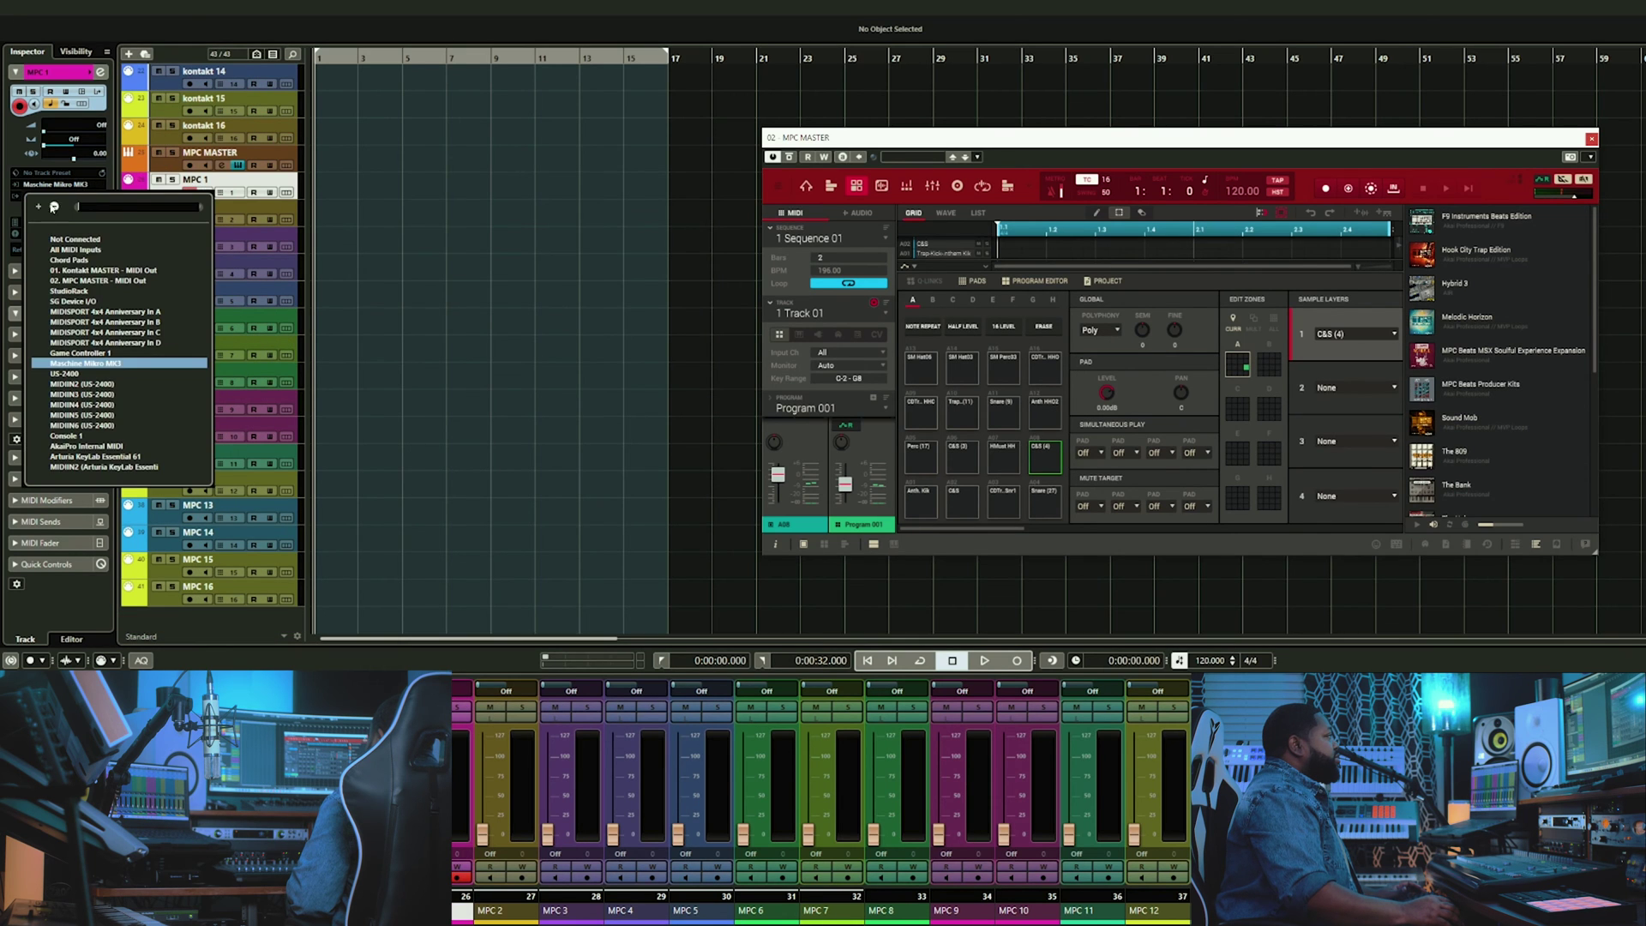
left_click(90, 364)
Step: Extend the track selection from MPC 1 through MPC 16
left_click(163, 218, "shift")
left_click(160, 246, "shift")
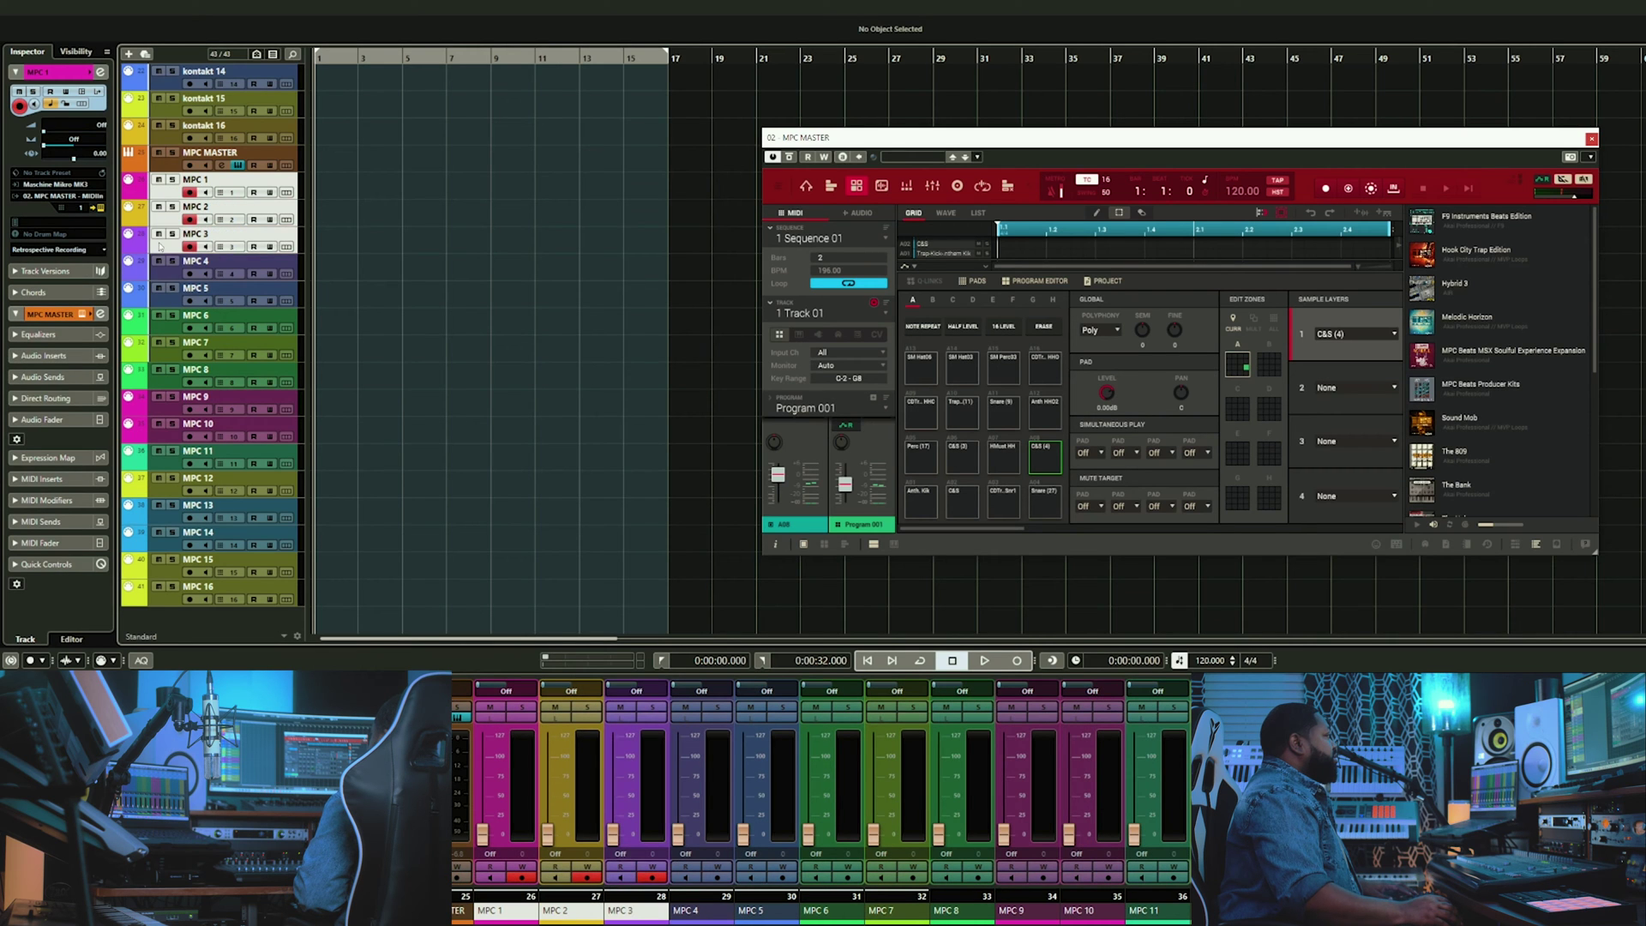
key("shift+Down")
key("shift+Down")
key("shift+Down")
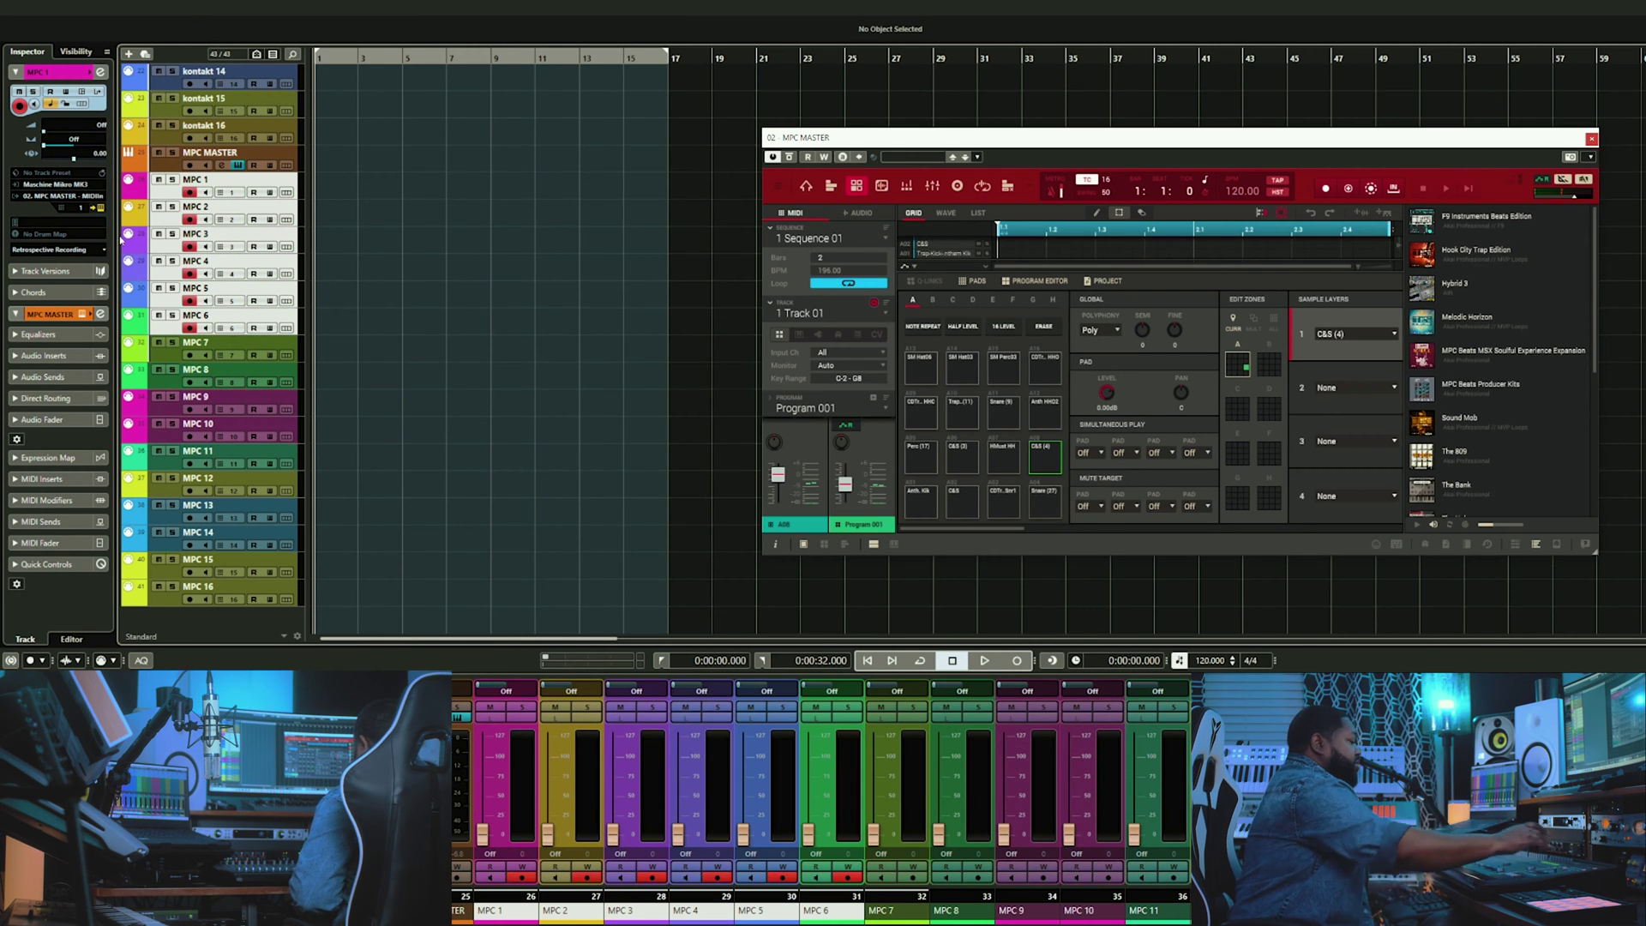
key("shift+Down")
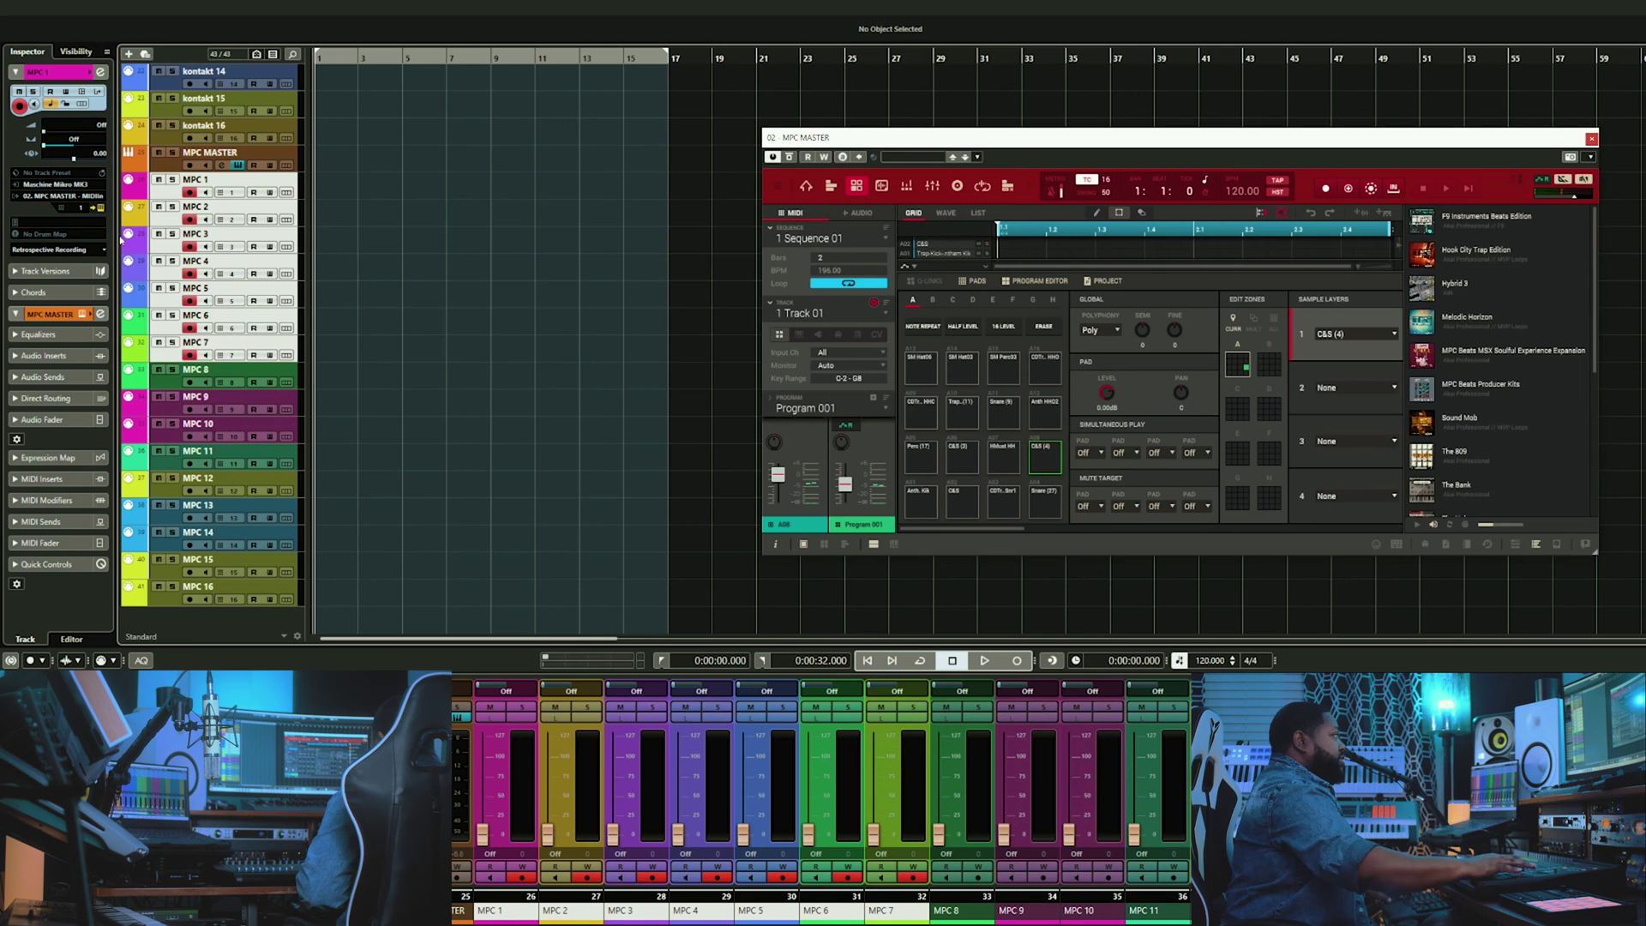
key("shift+Down")
key("shift+Down")
key("shift+Down")
key("shift+Down")
key("shift+Down")
key("shift+Down")
key("shift+Down")
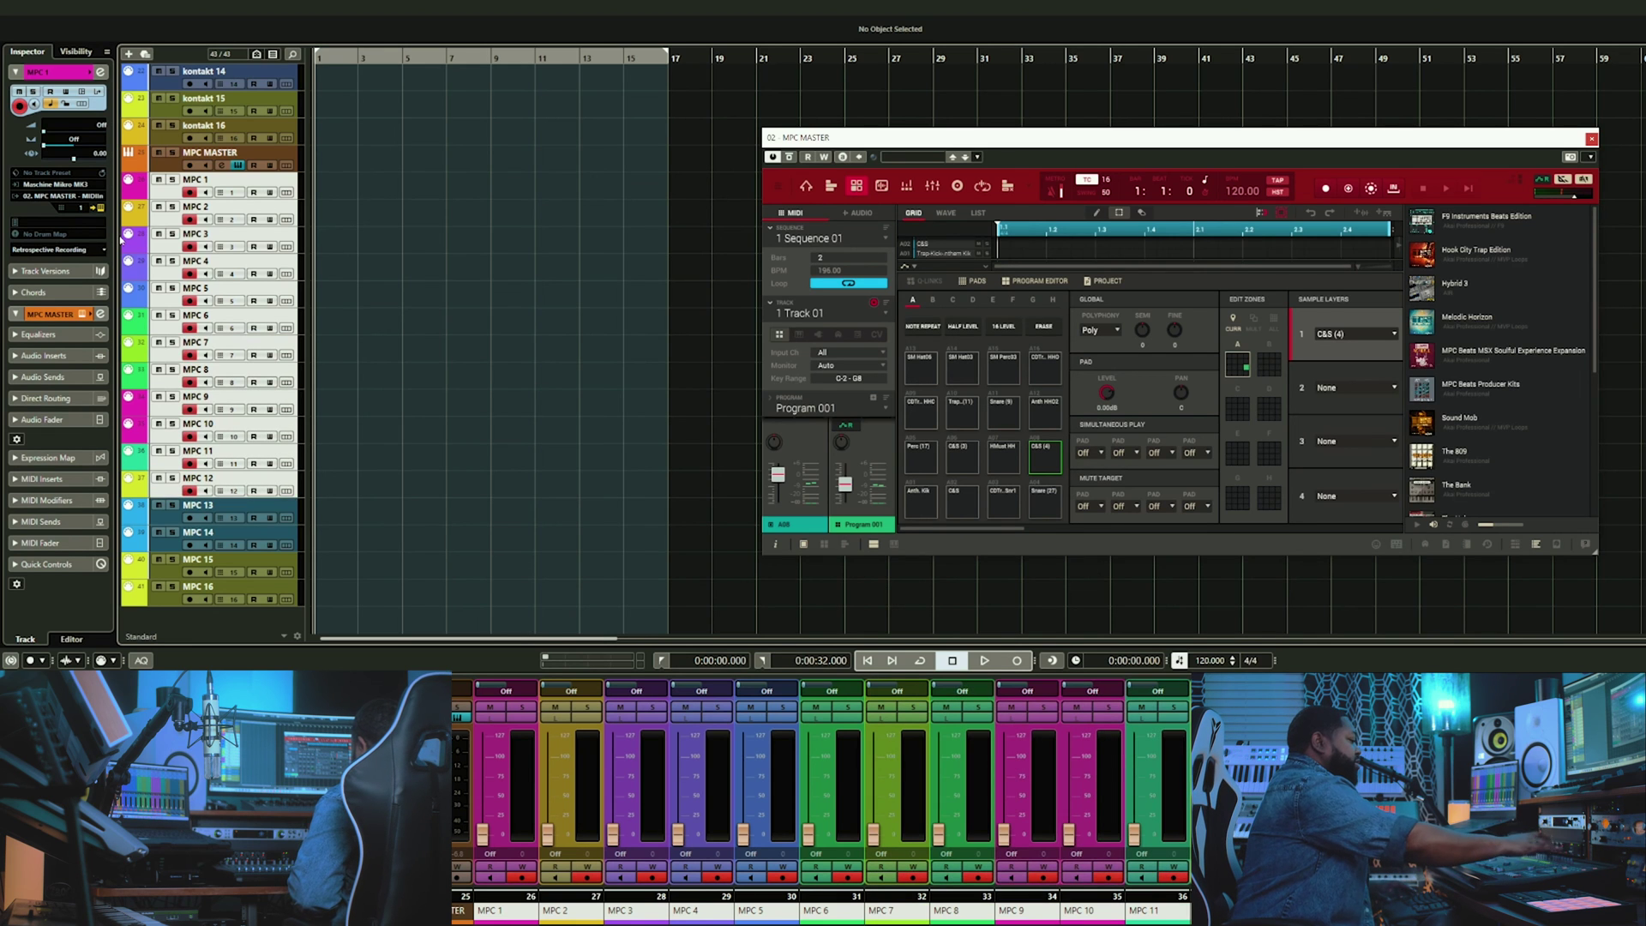
key("shift+Down")
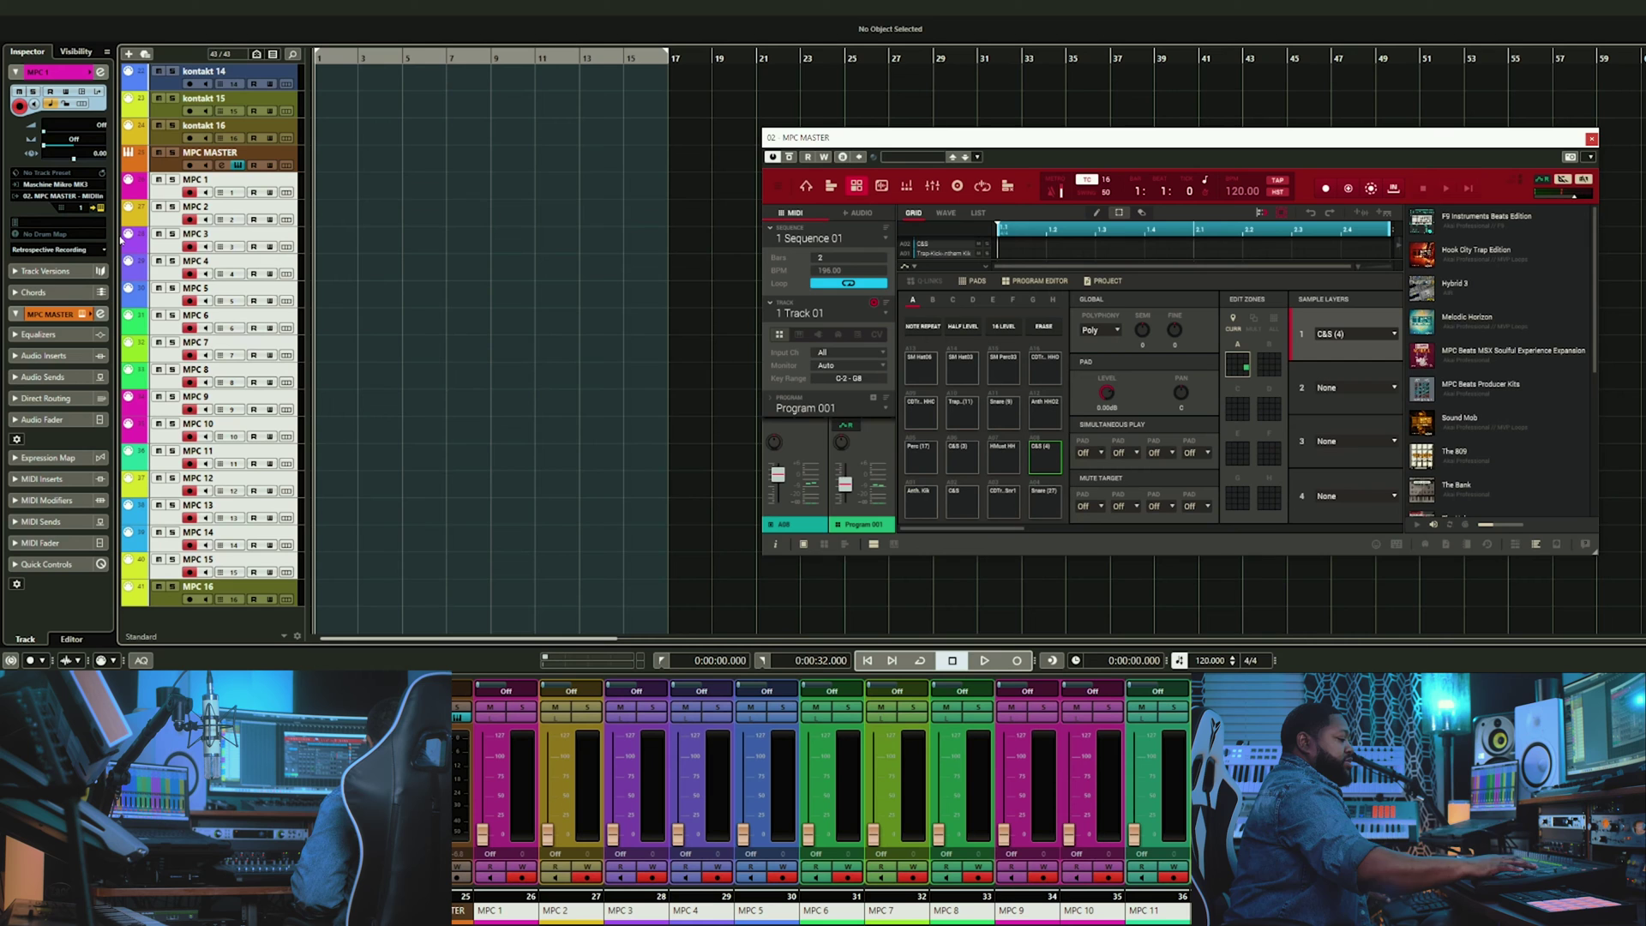
key("shift+Down")
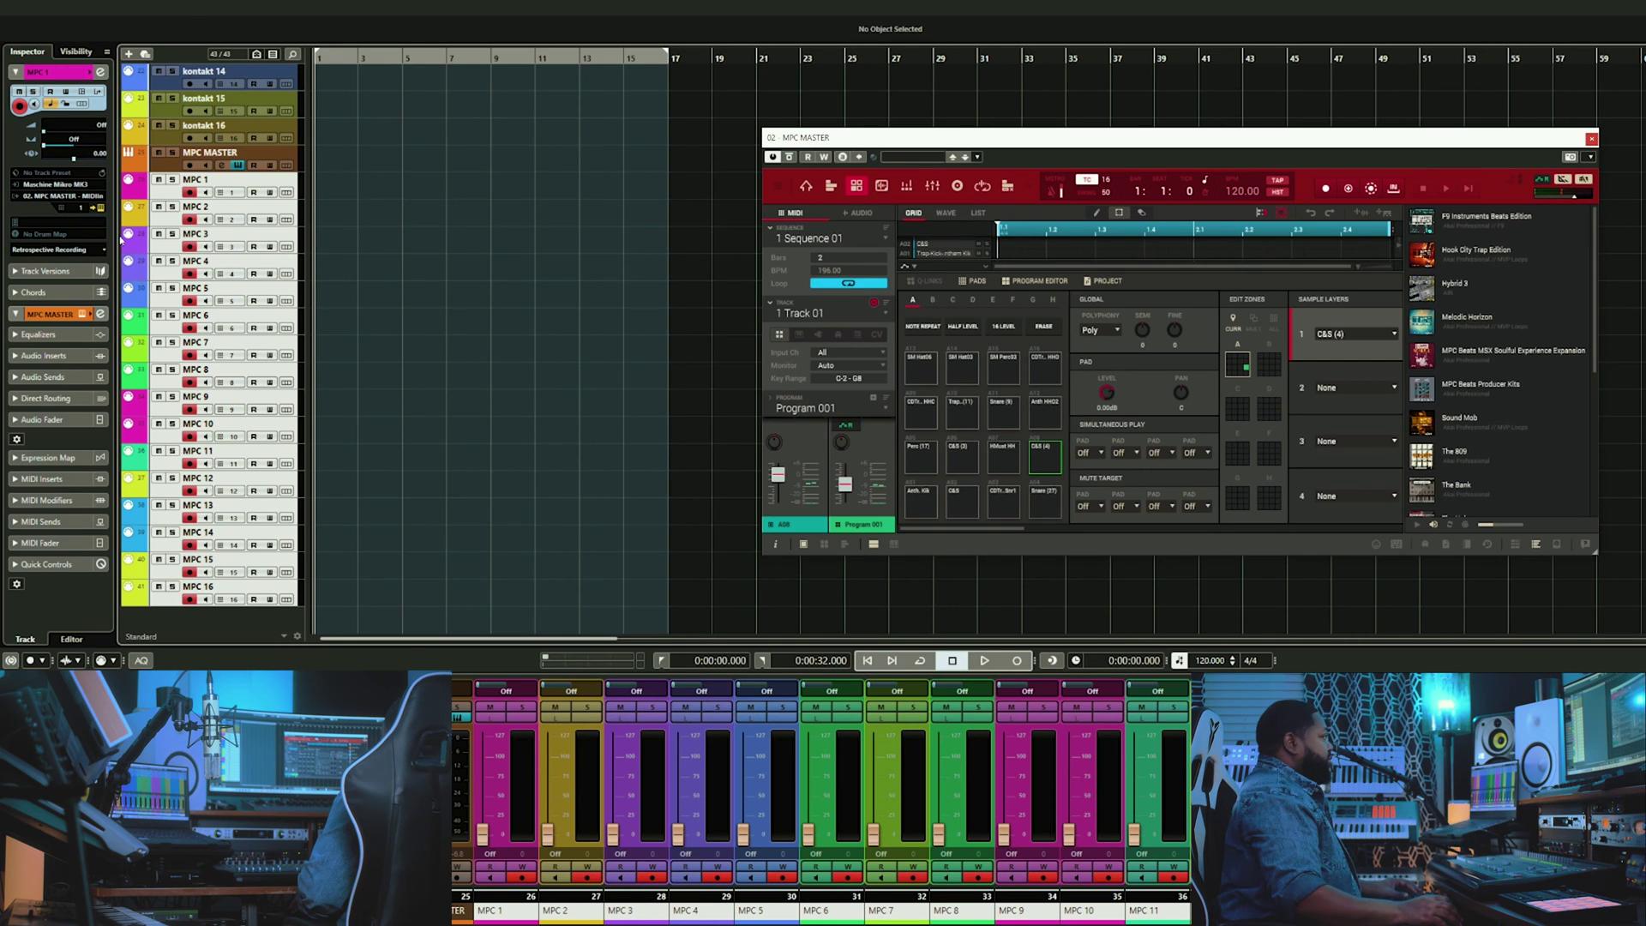
Step: Set the selected tracks' MIDI input to 02. MPC MASTER - MIDI In and record-arm only MPC 1
left_click(106, 196)
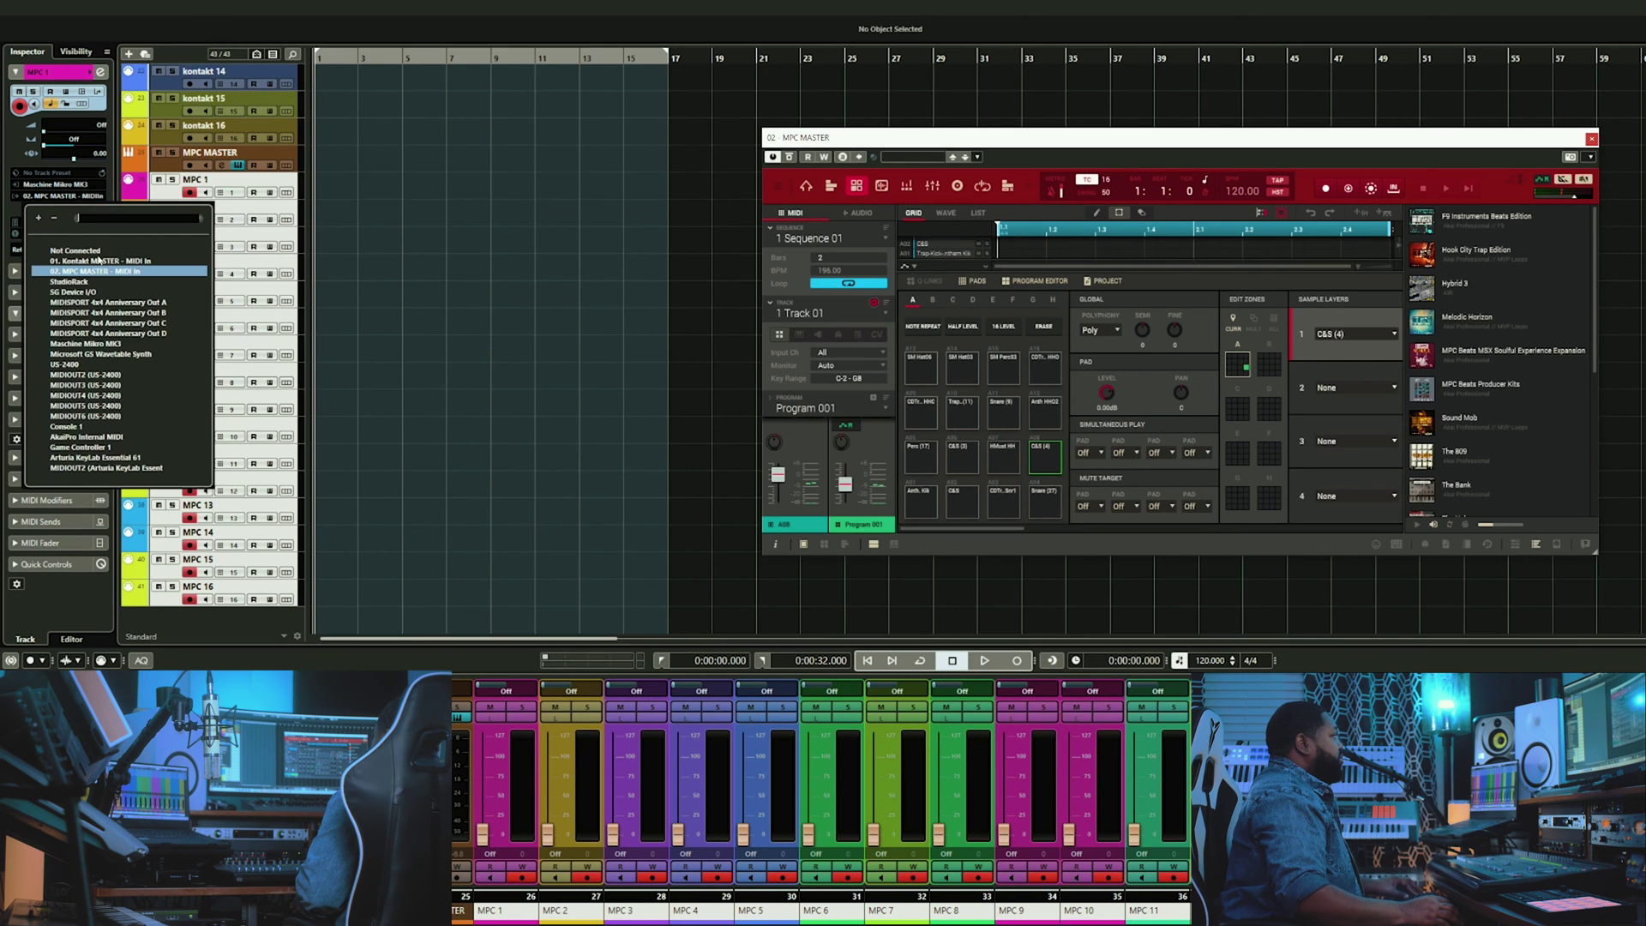
left_click(122, 273)
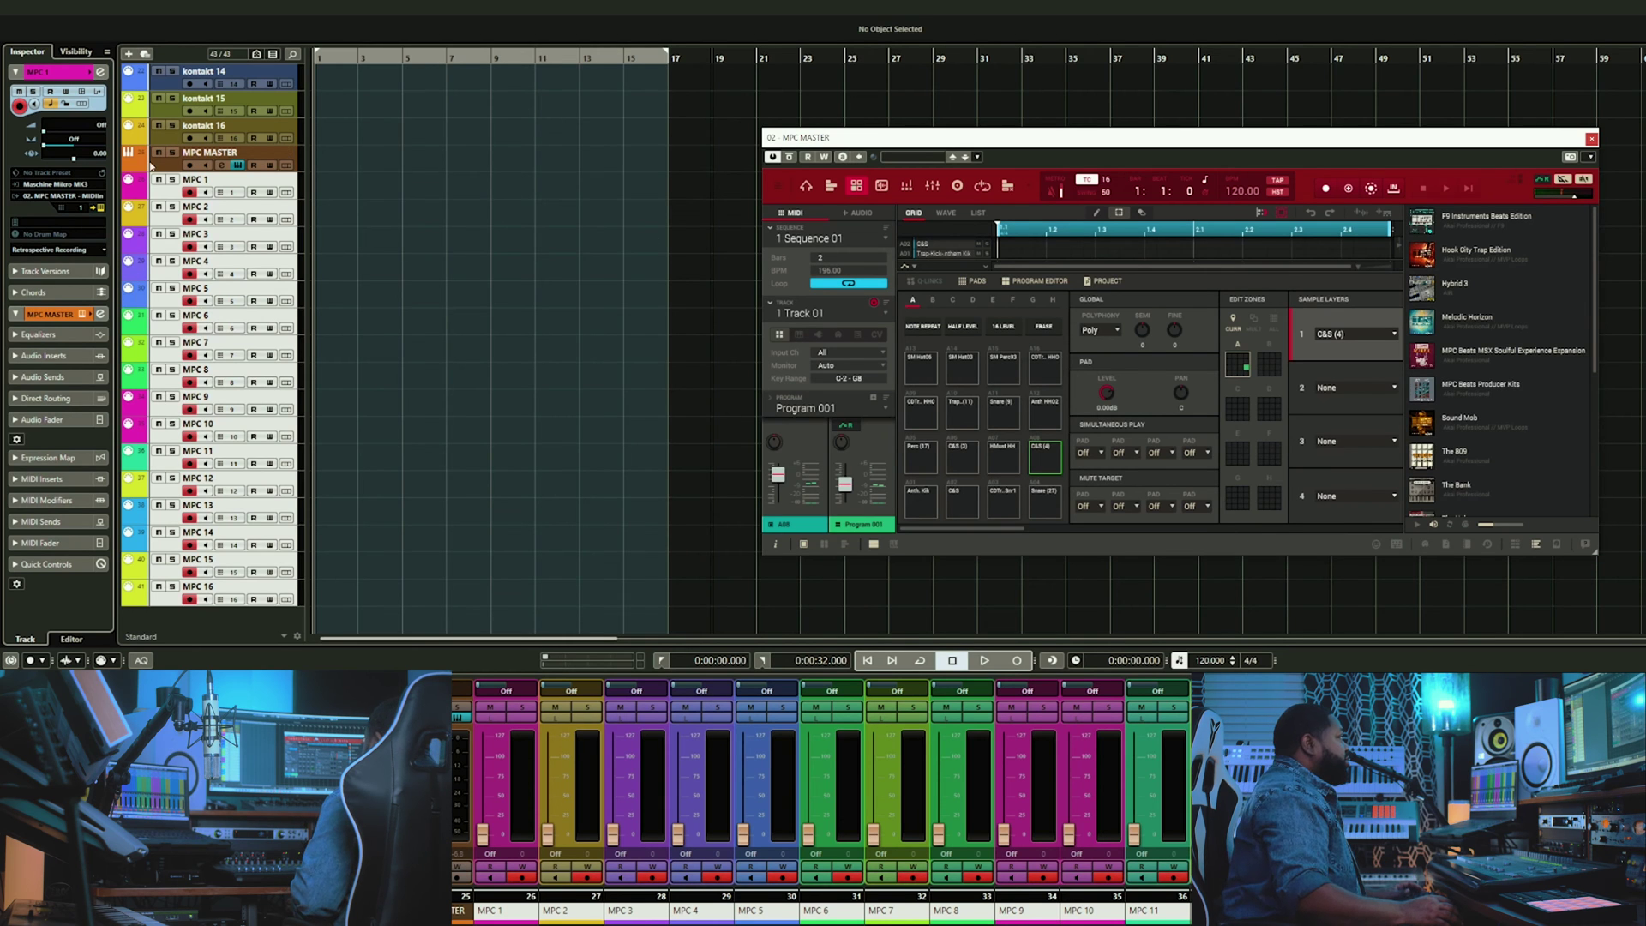
left_click(205, 192)
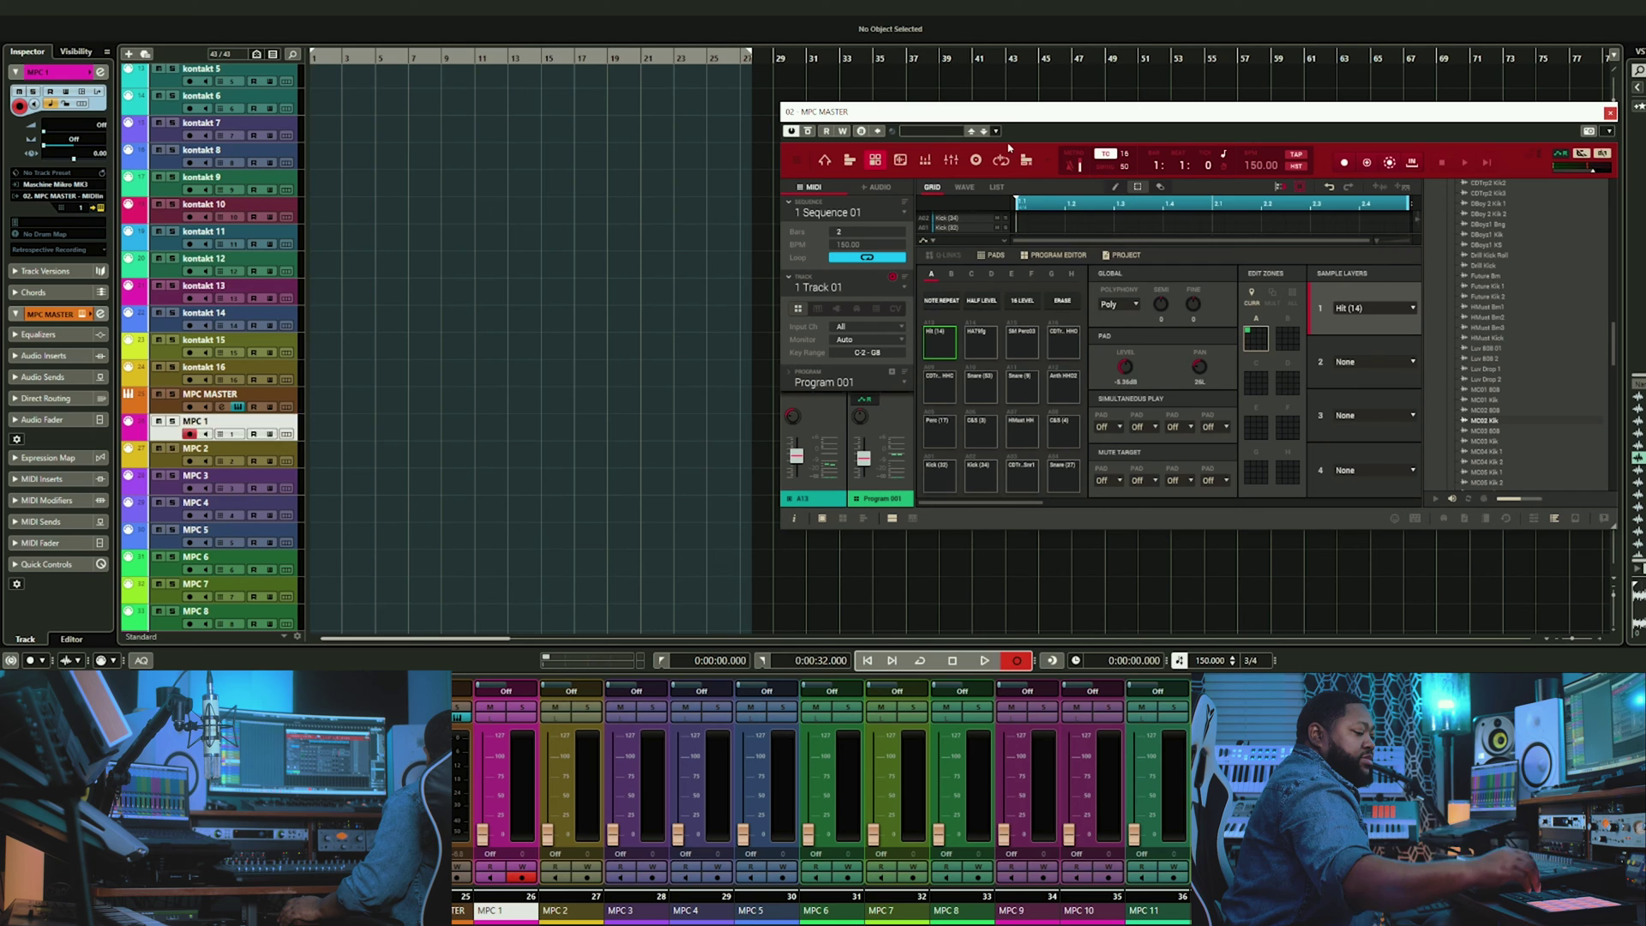
Step: Record the MPC drum sequence onto MPC 1 from bar 1 to about bar 15
key("space")
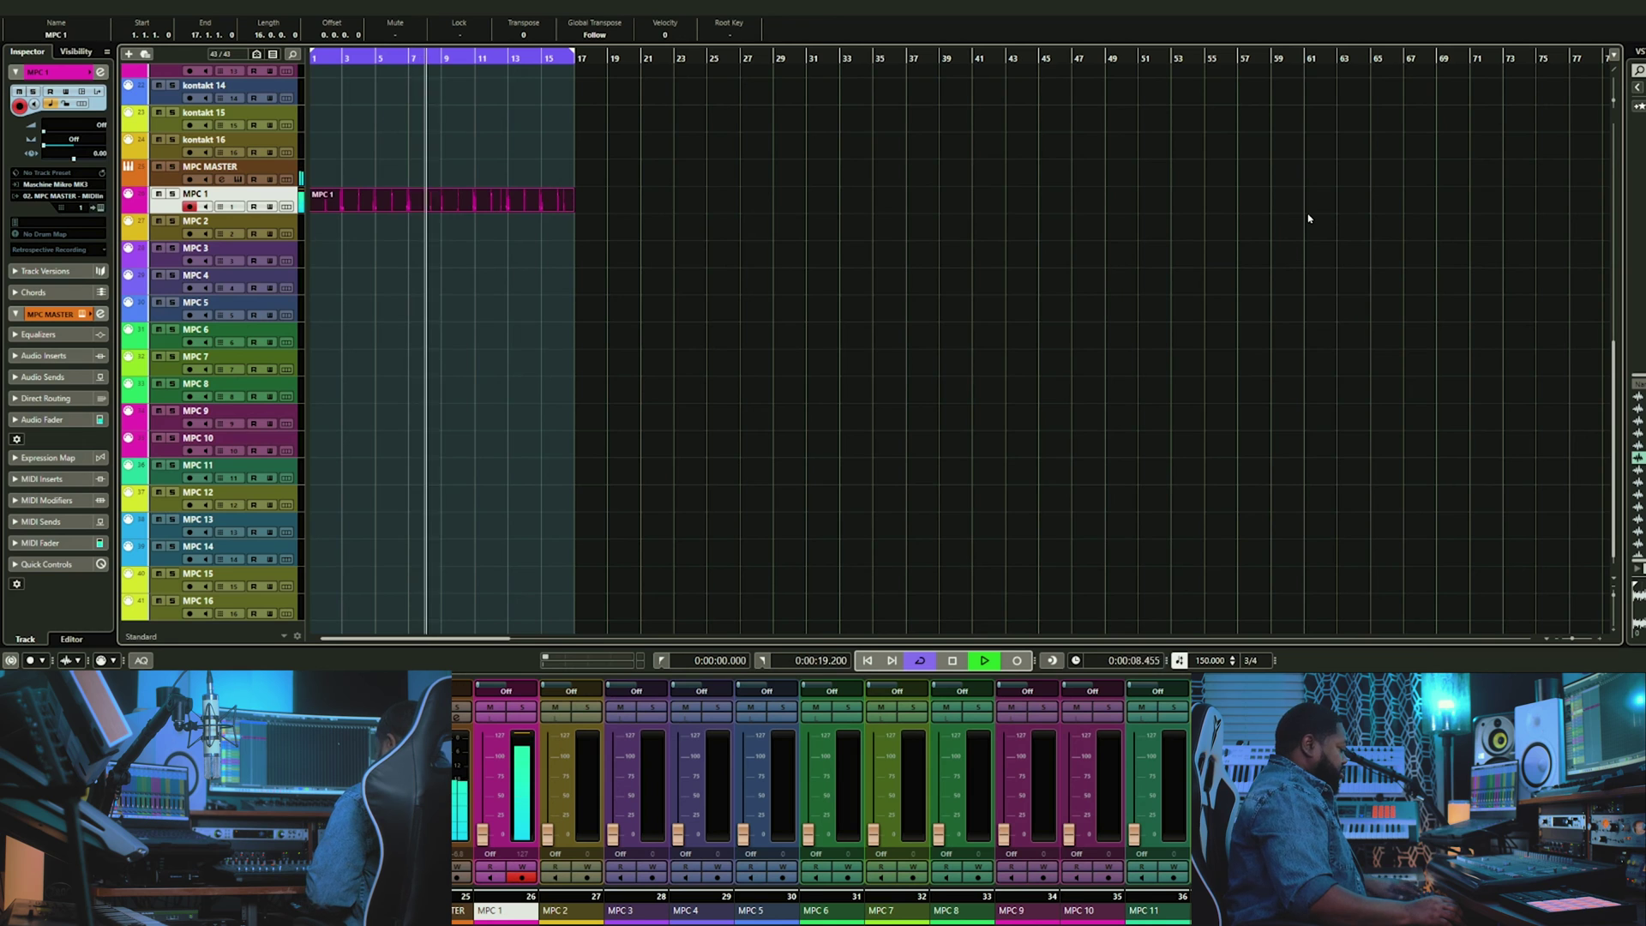
Step: Duplicate the recorded part and delete all notes above C1 in the first part, keeping the kicks
key("ctrl+d")
key("ctrl+d")
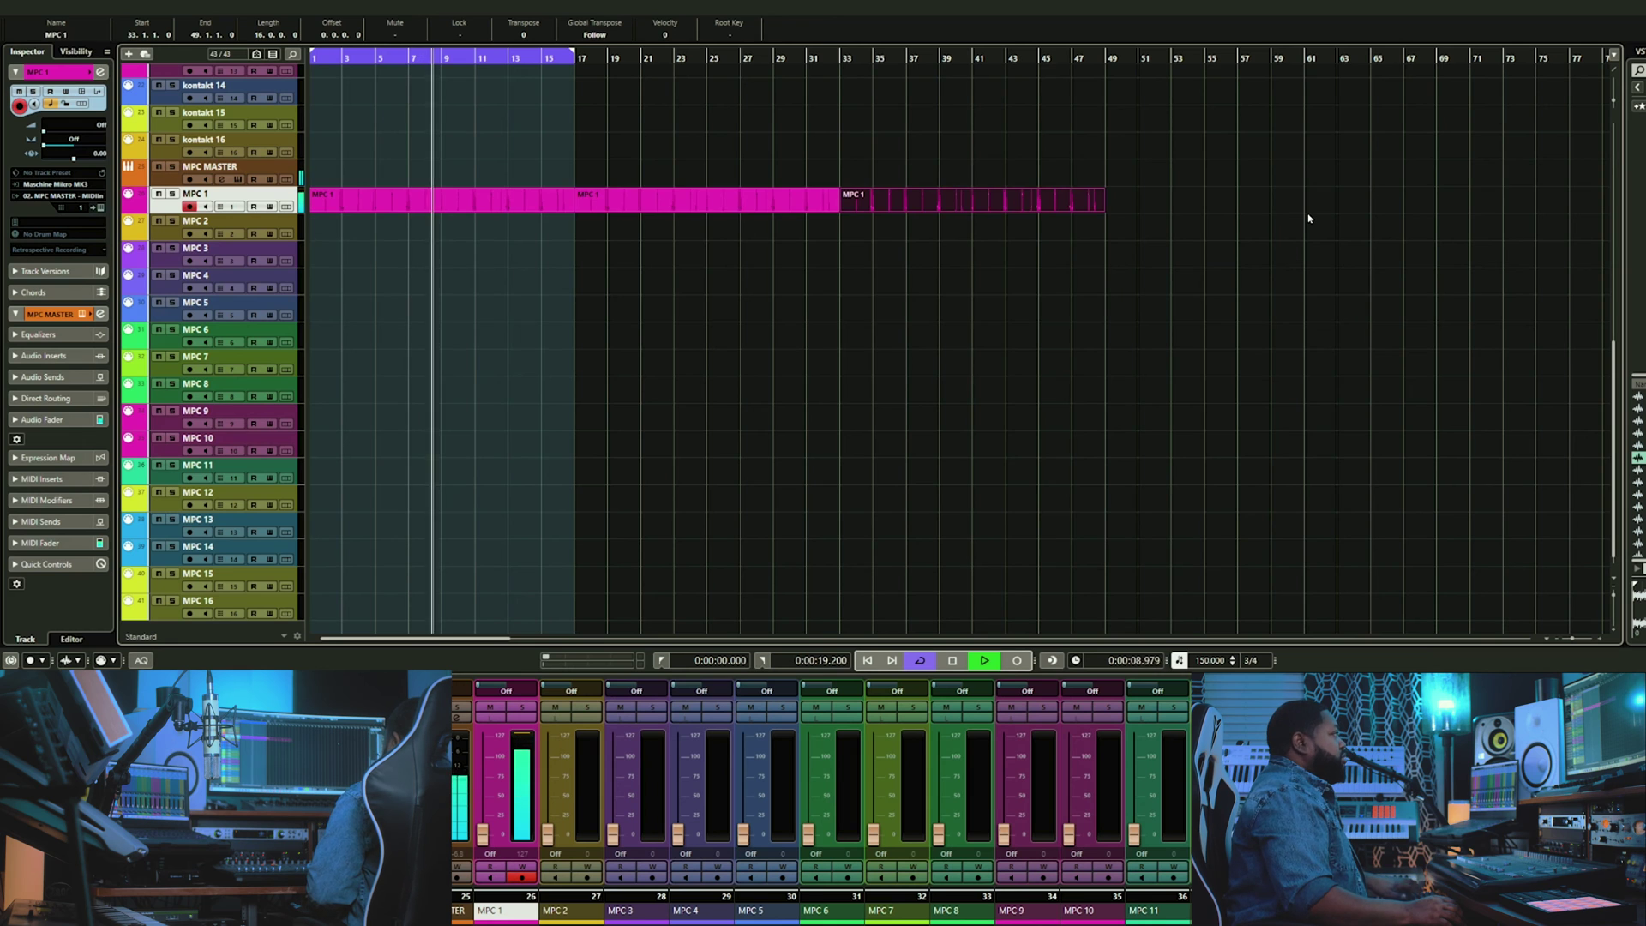
double_click(440, 198)
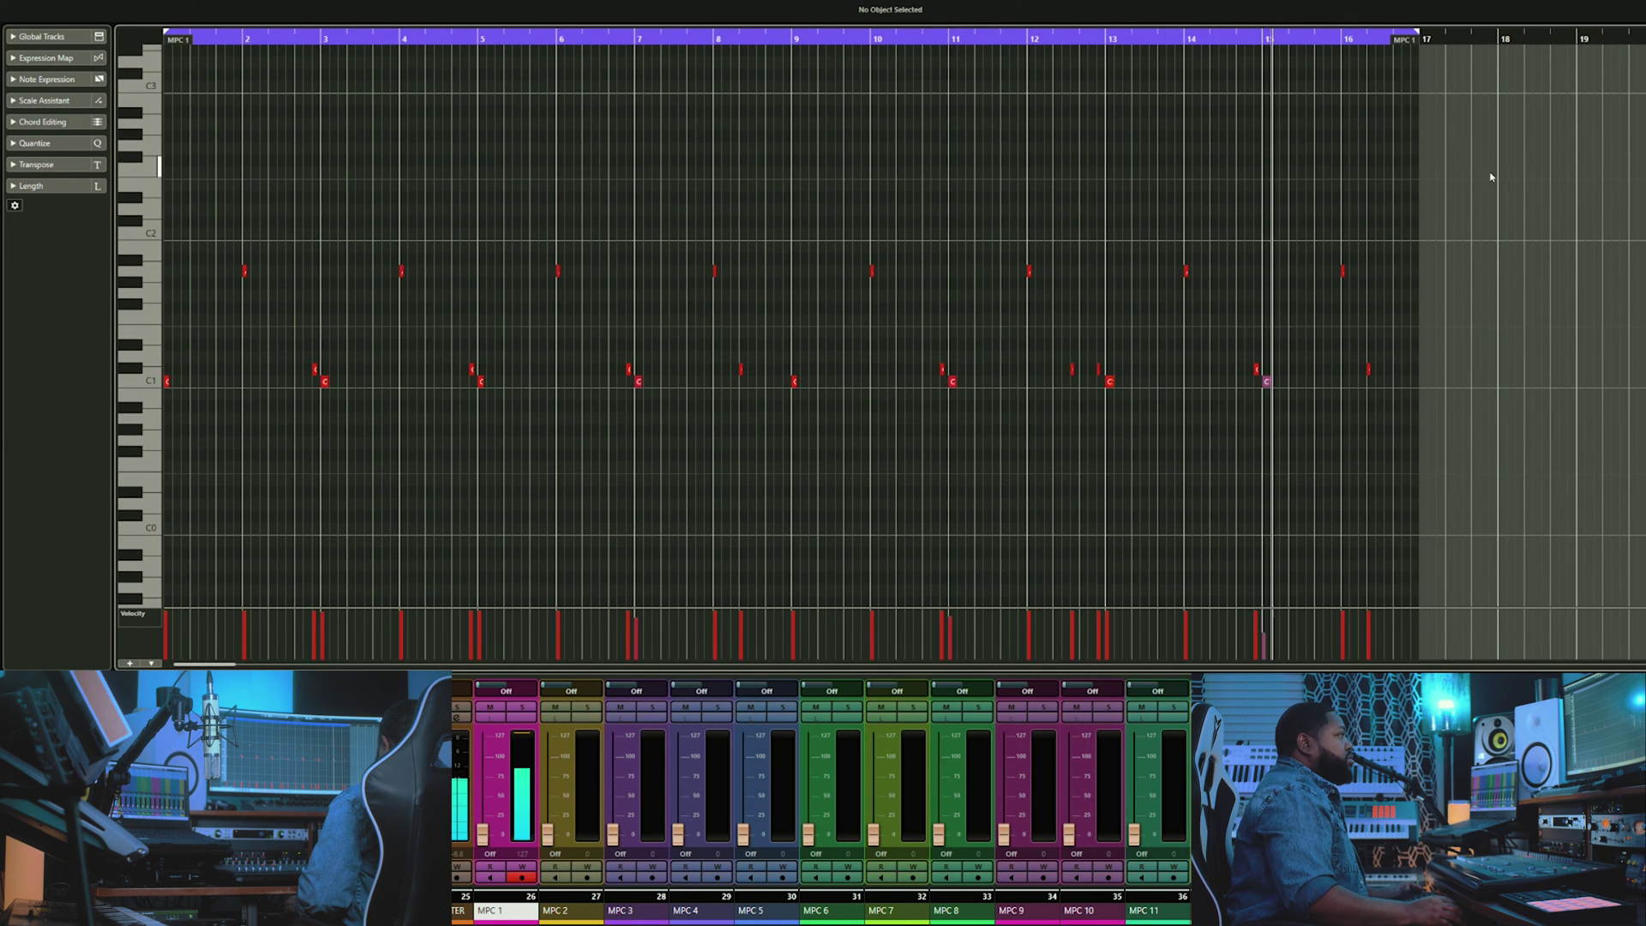
left_click_drag(1429, 189, 128, 370)
key("Delete")
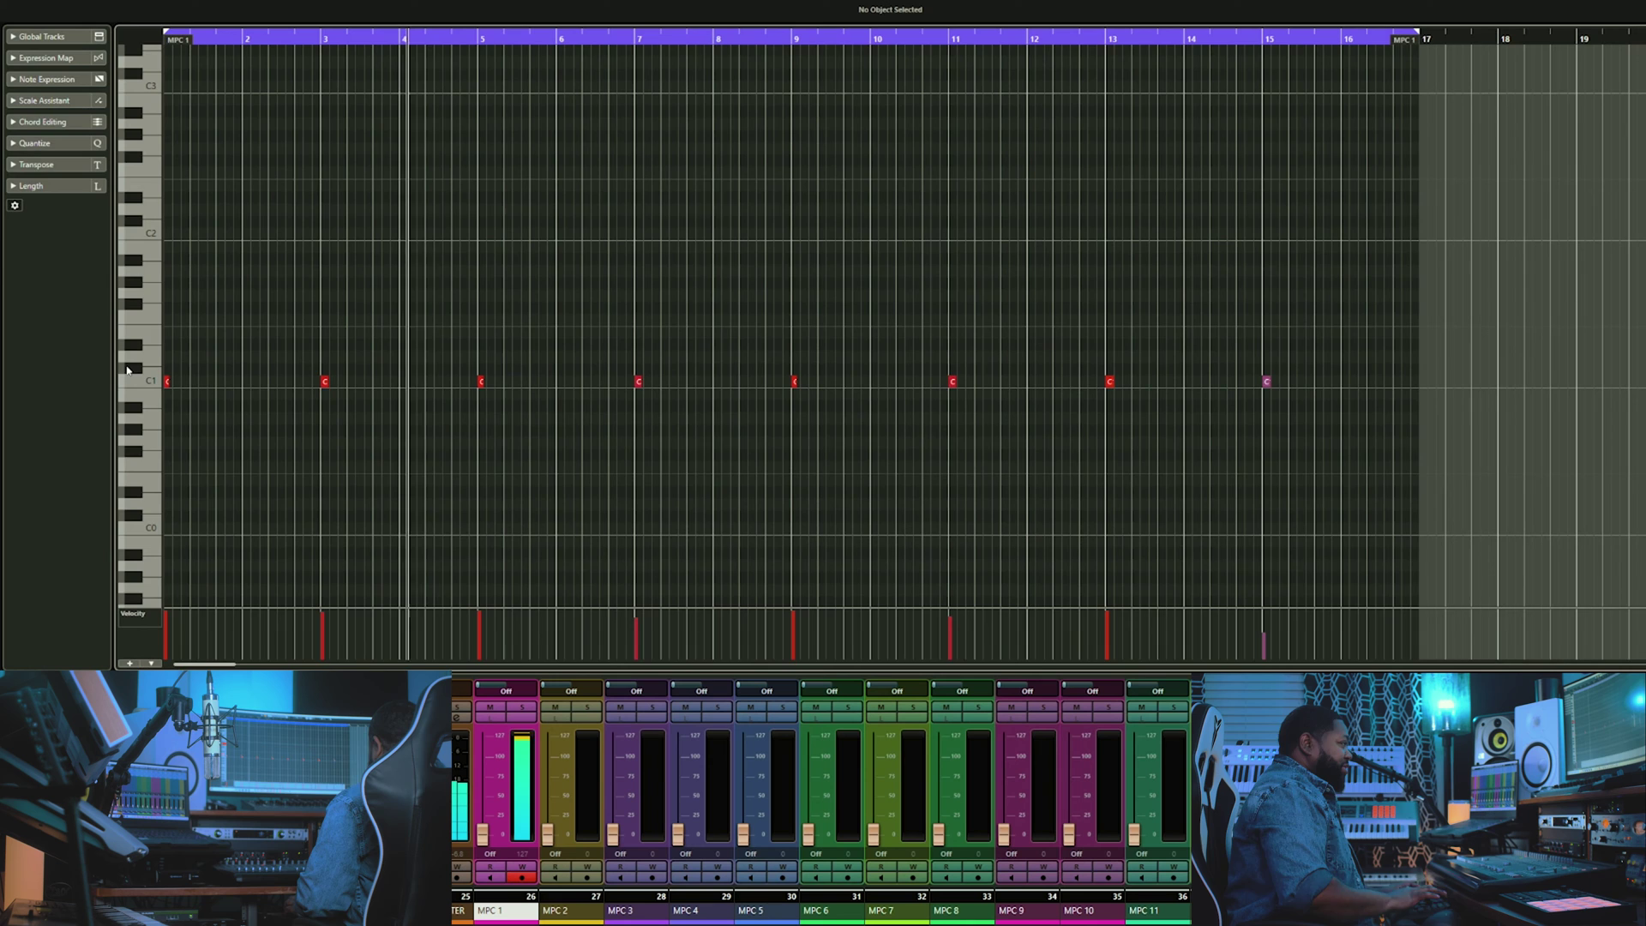
key("Return")
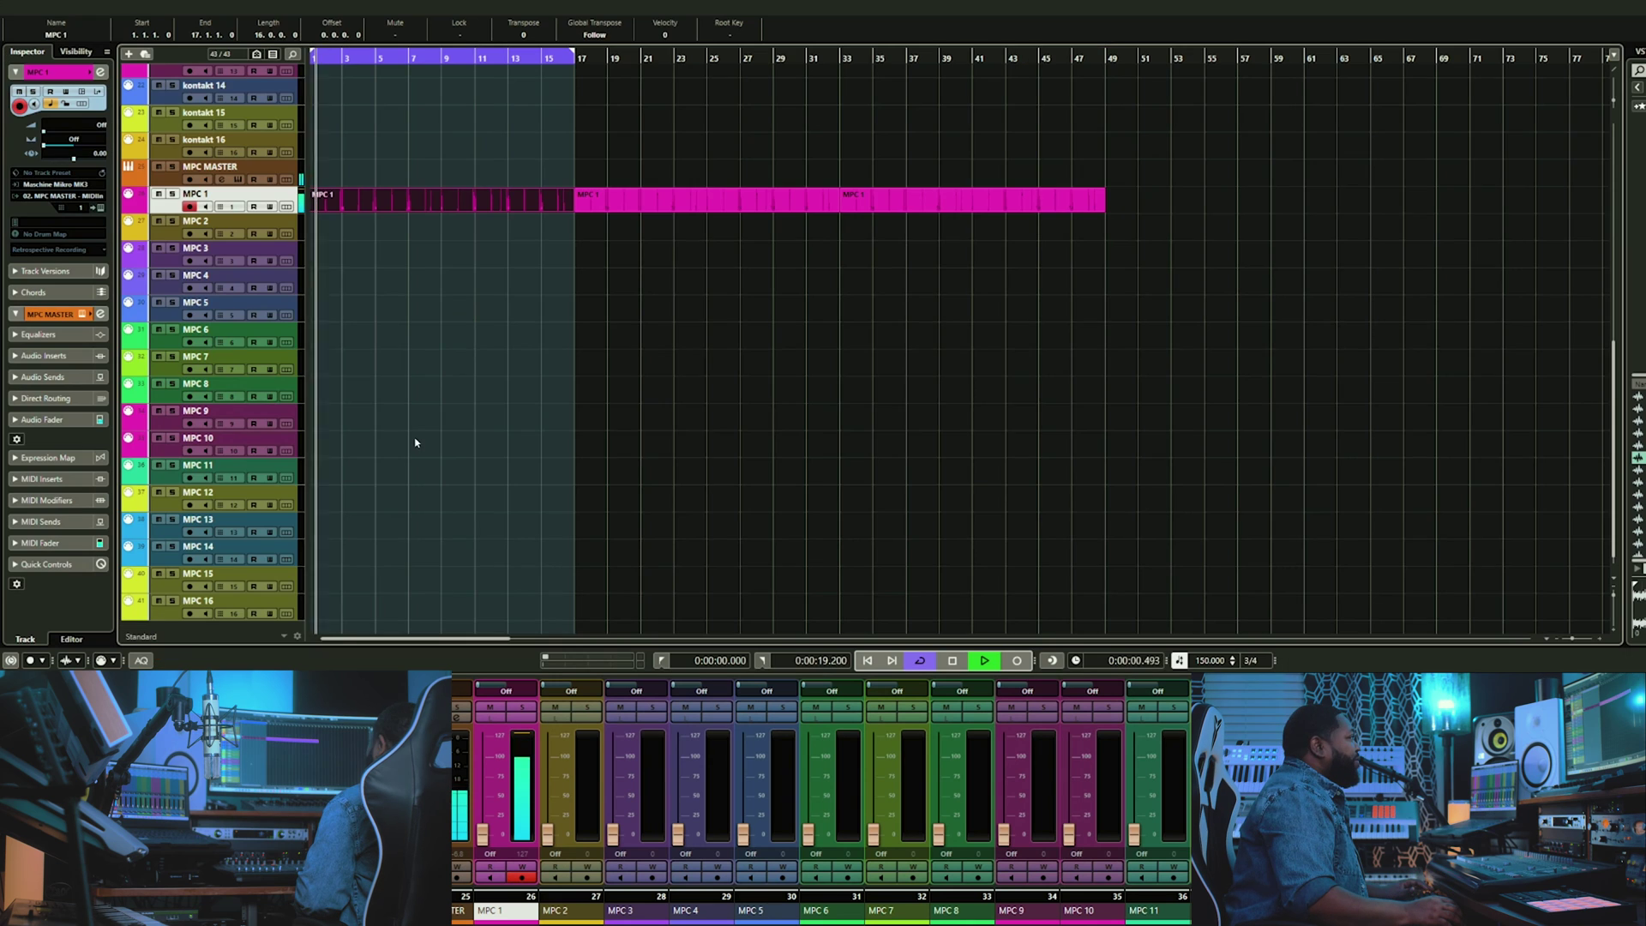
Step: Select the upper notes in the second part and move that part to MPC 2 at bar 1
double_click(650, 199)
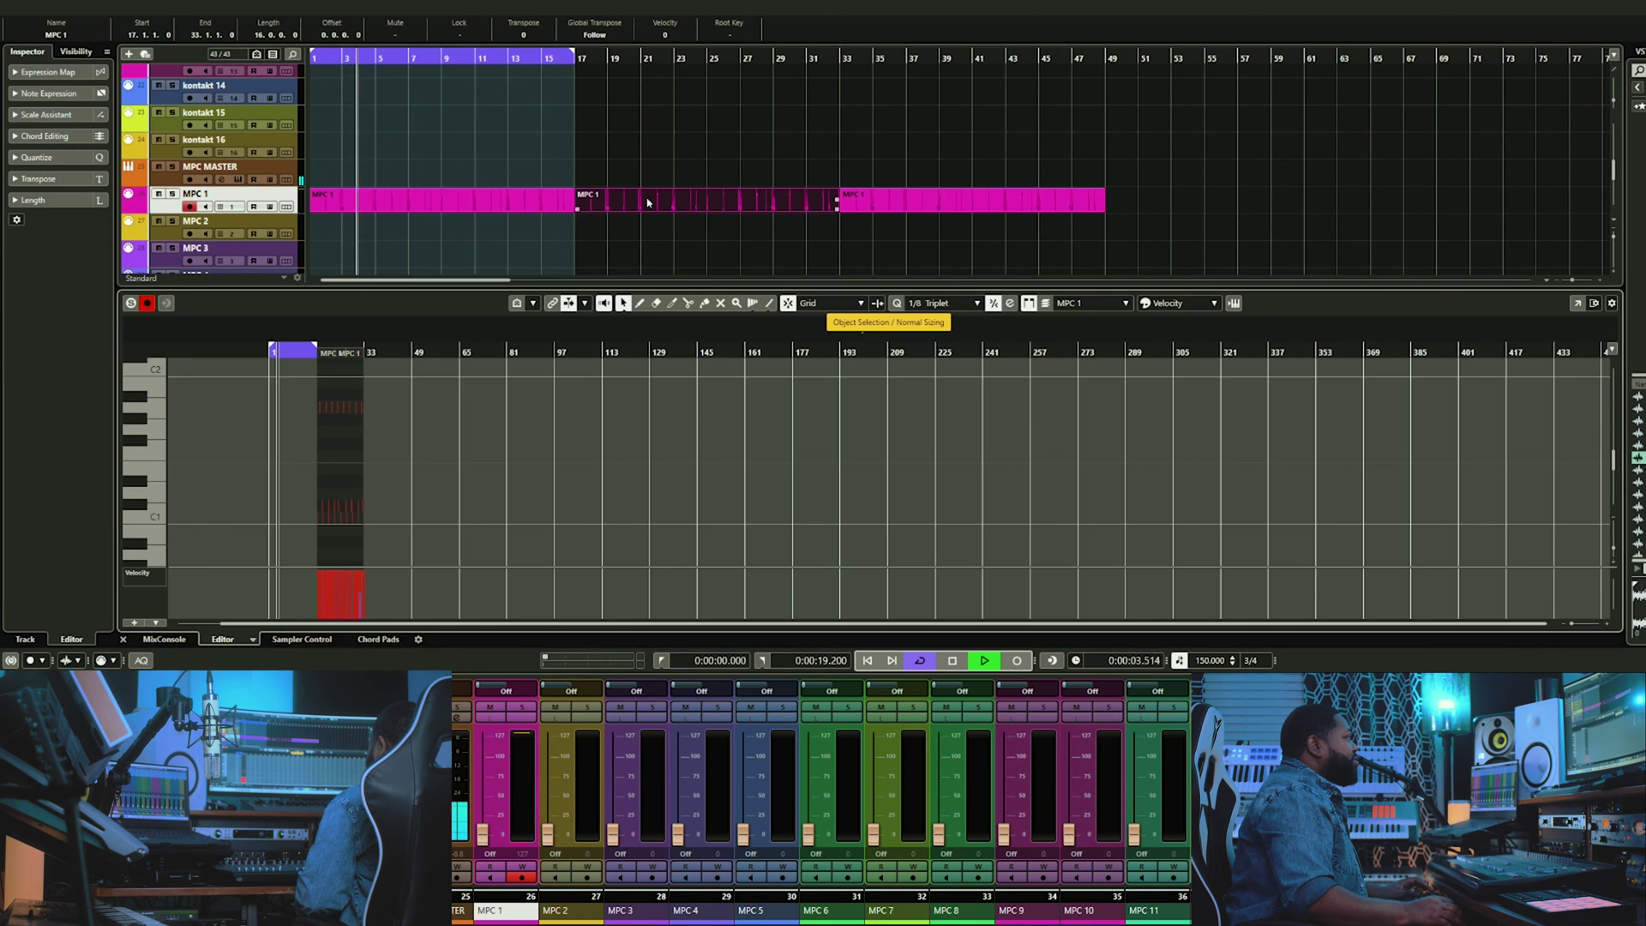
left_click_drag(406, 549, 254, 511)
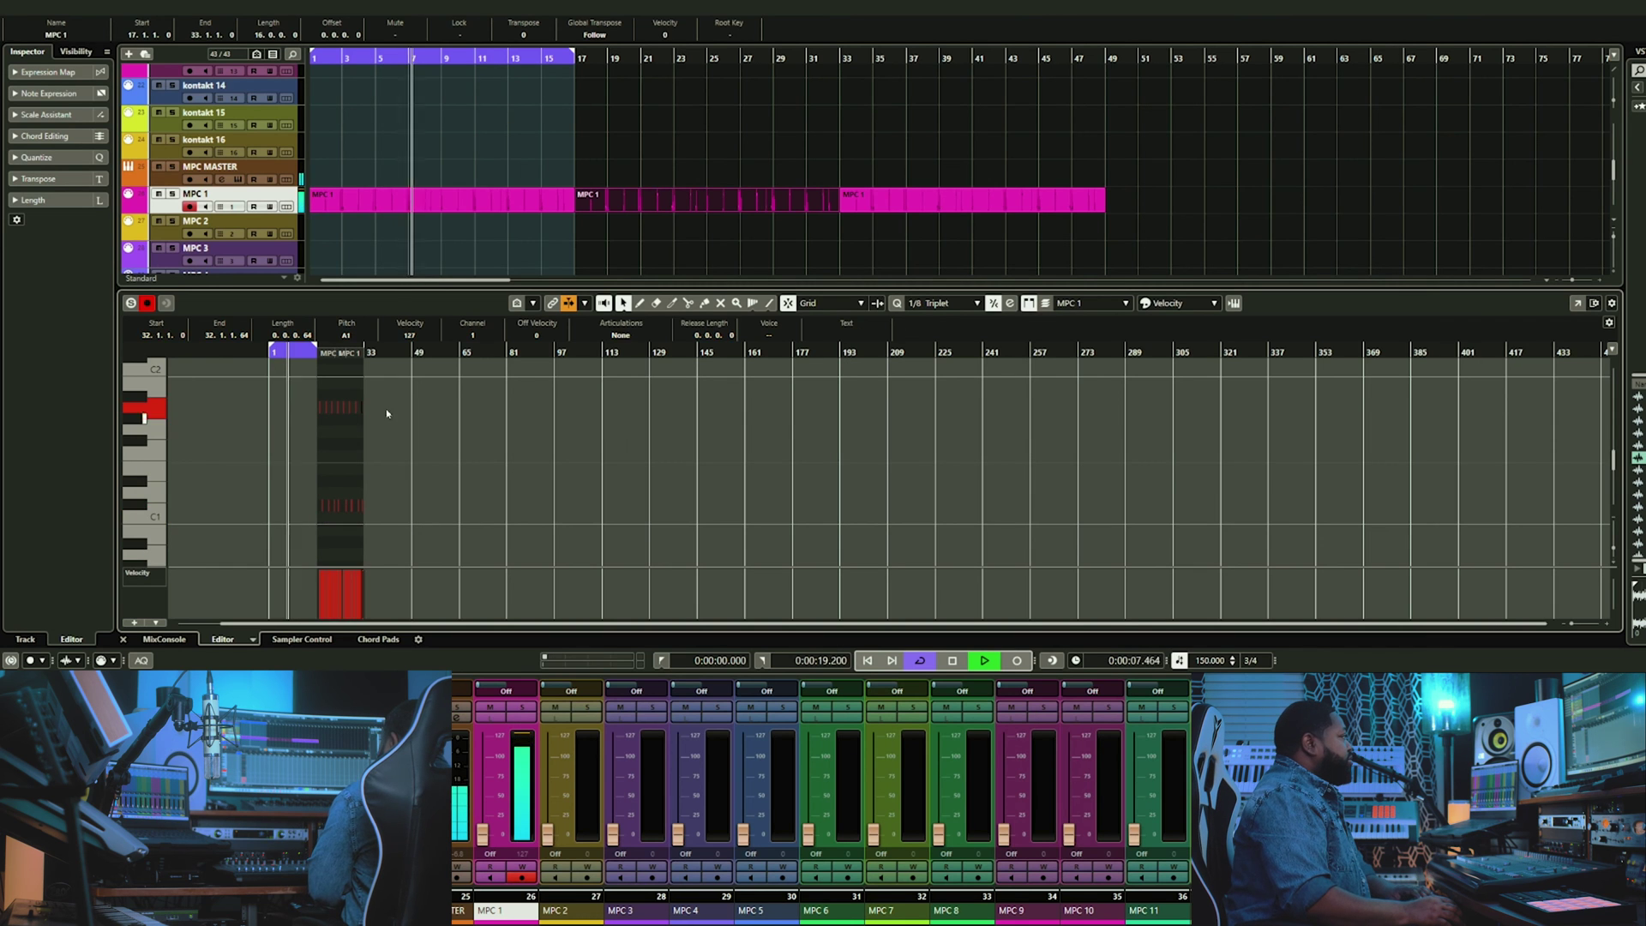
left_click_drag(394, 378, 279, 445)
left_click_drag(772, 200, 447, 196)
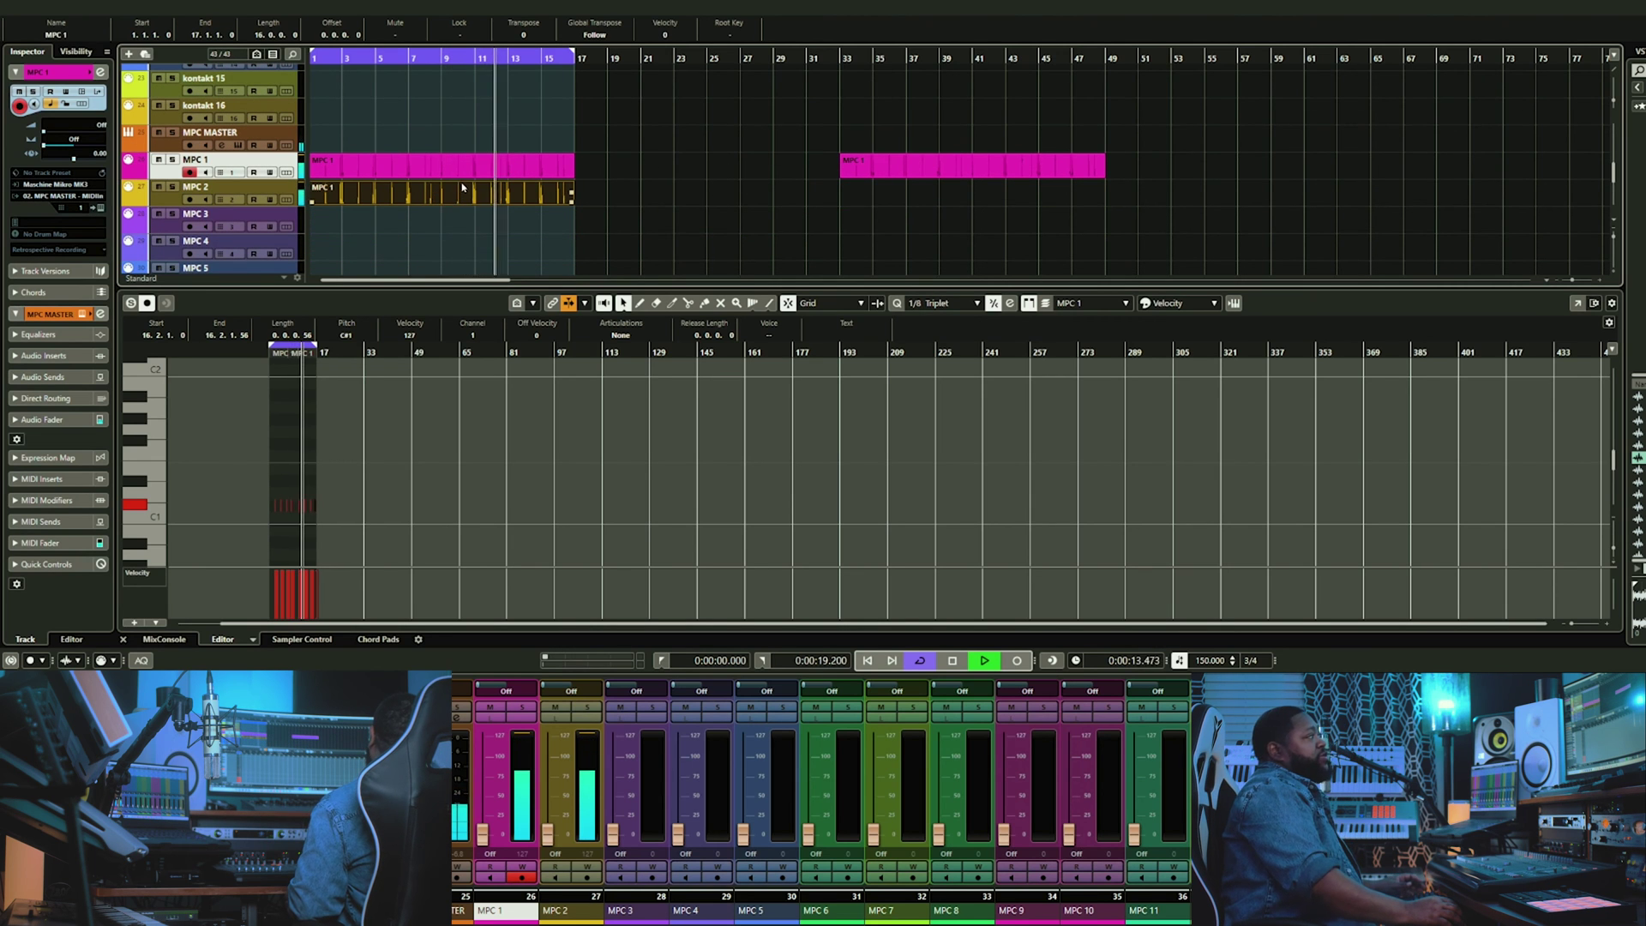
Step: Place the third drum part on MPC 3 at bar 1 and stop playback
left_click_drag(894, 166, 680, 167)
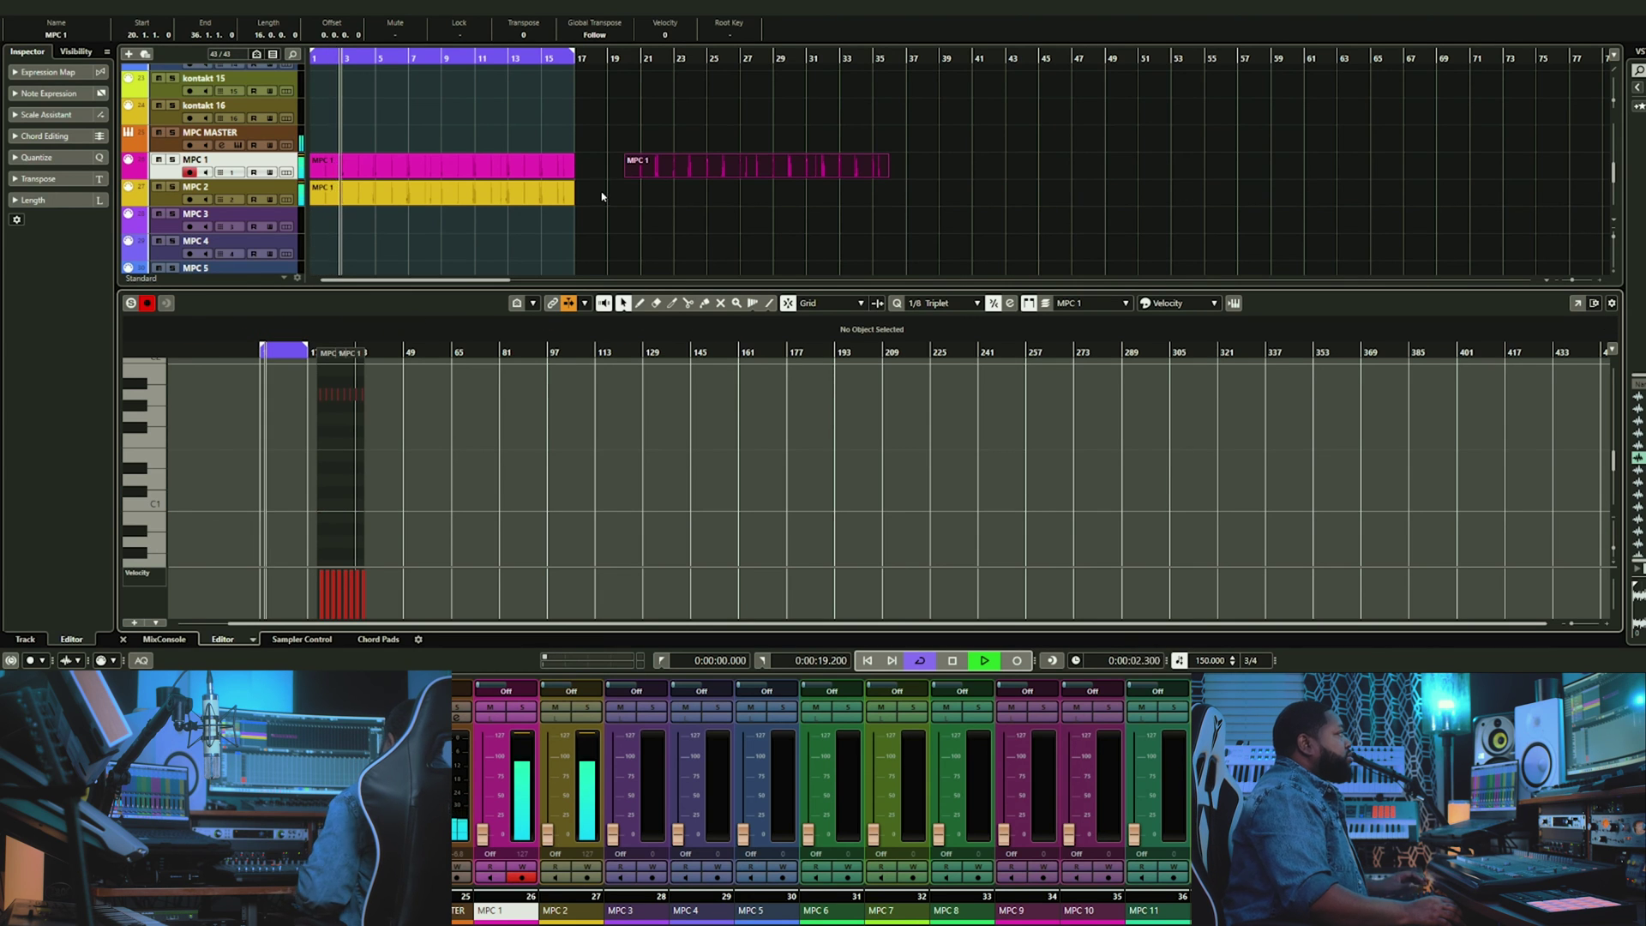
left_click_drag(667, 175, 343, 230)
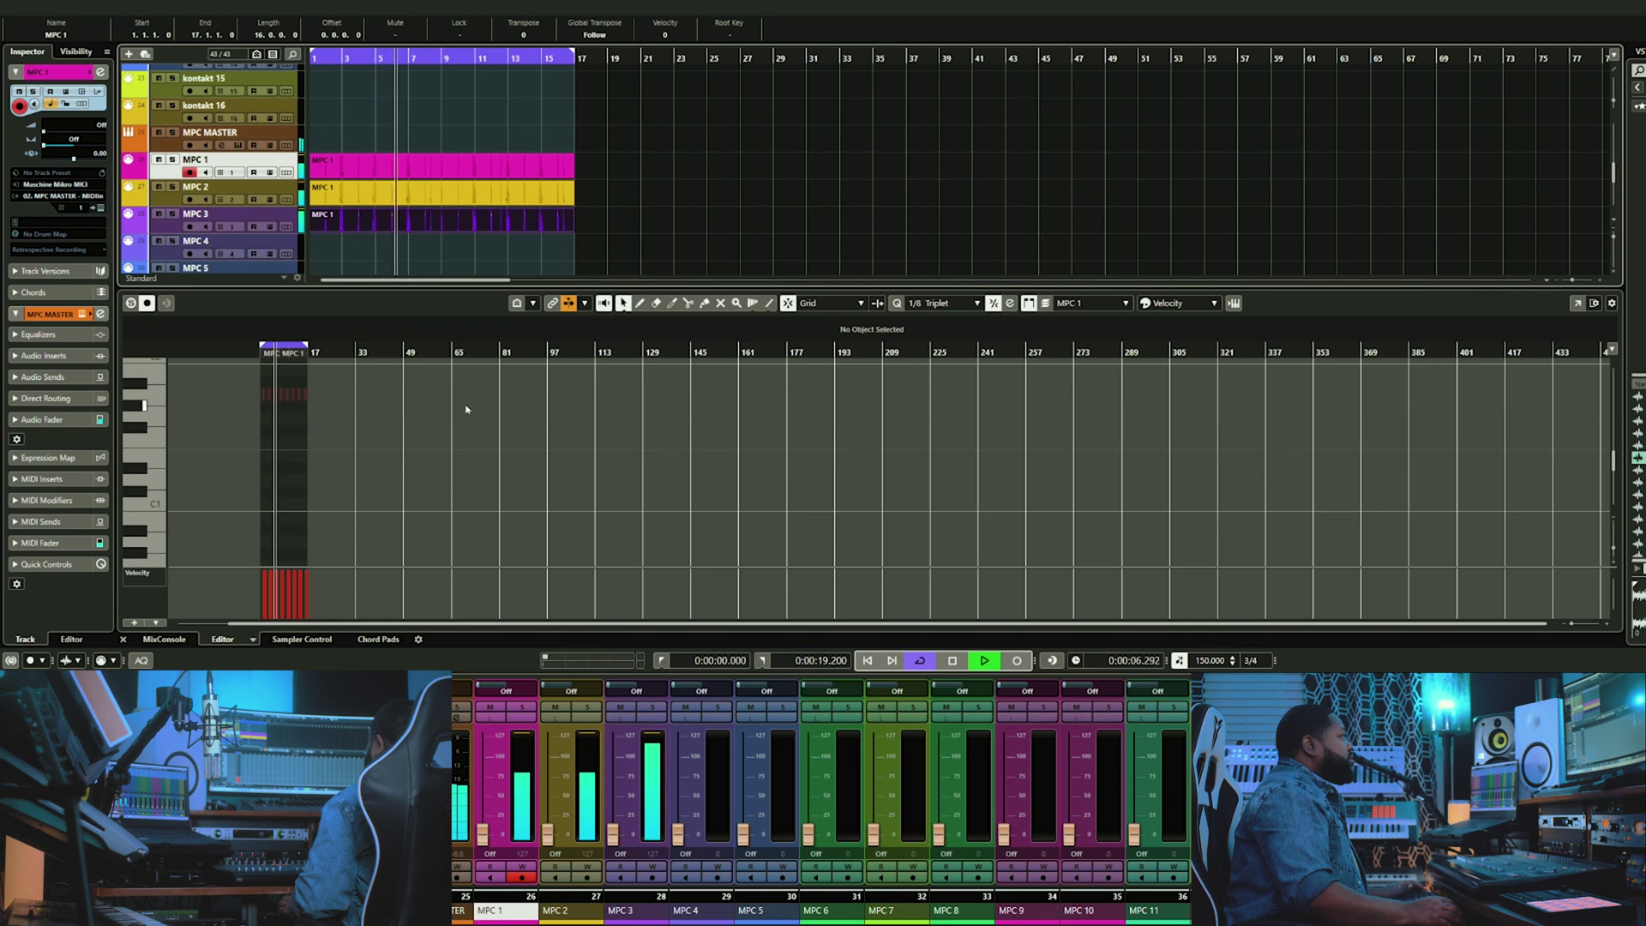
key("space")
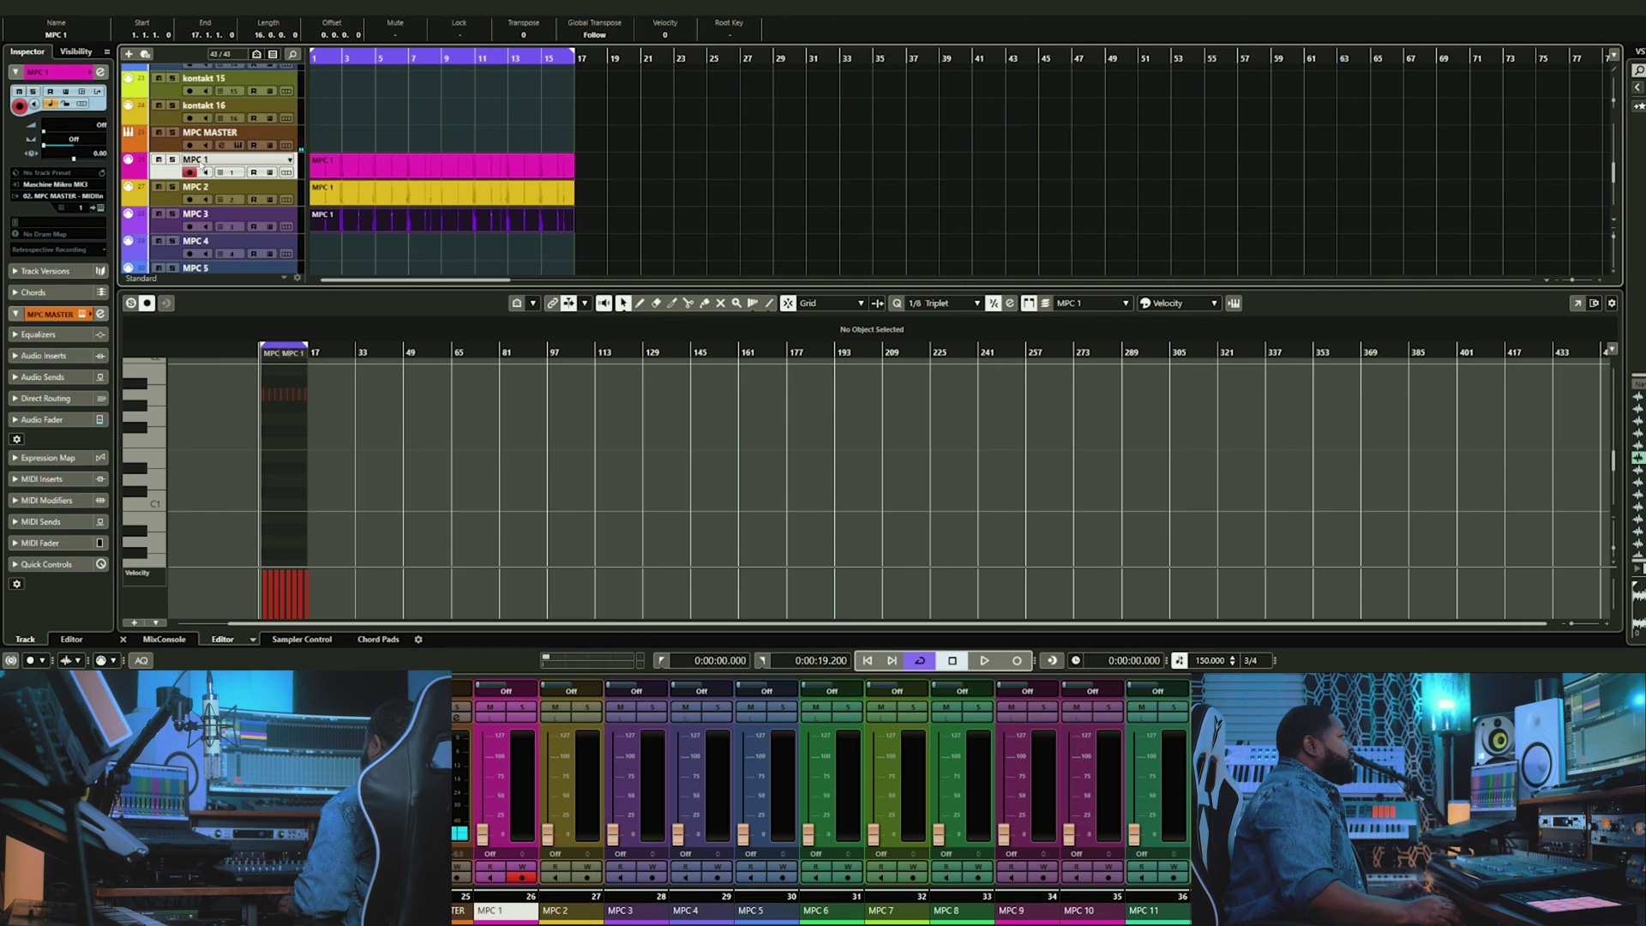
Step: Name the first track kick, then play back and audition MPC 2 solo
type("kick")
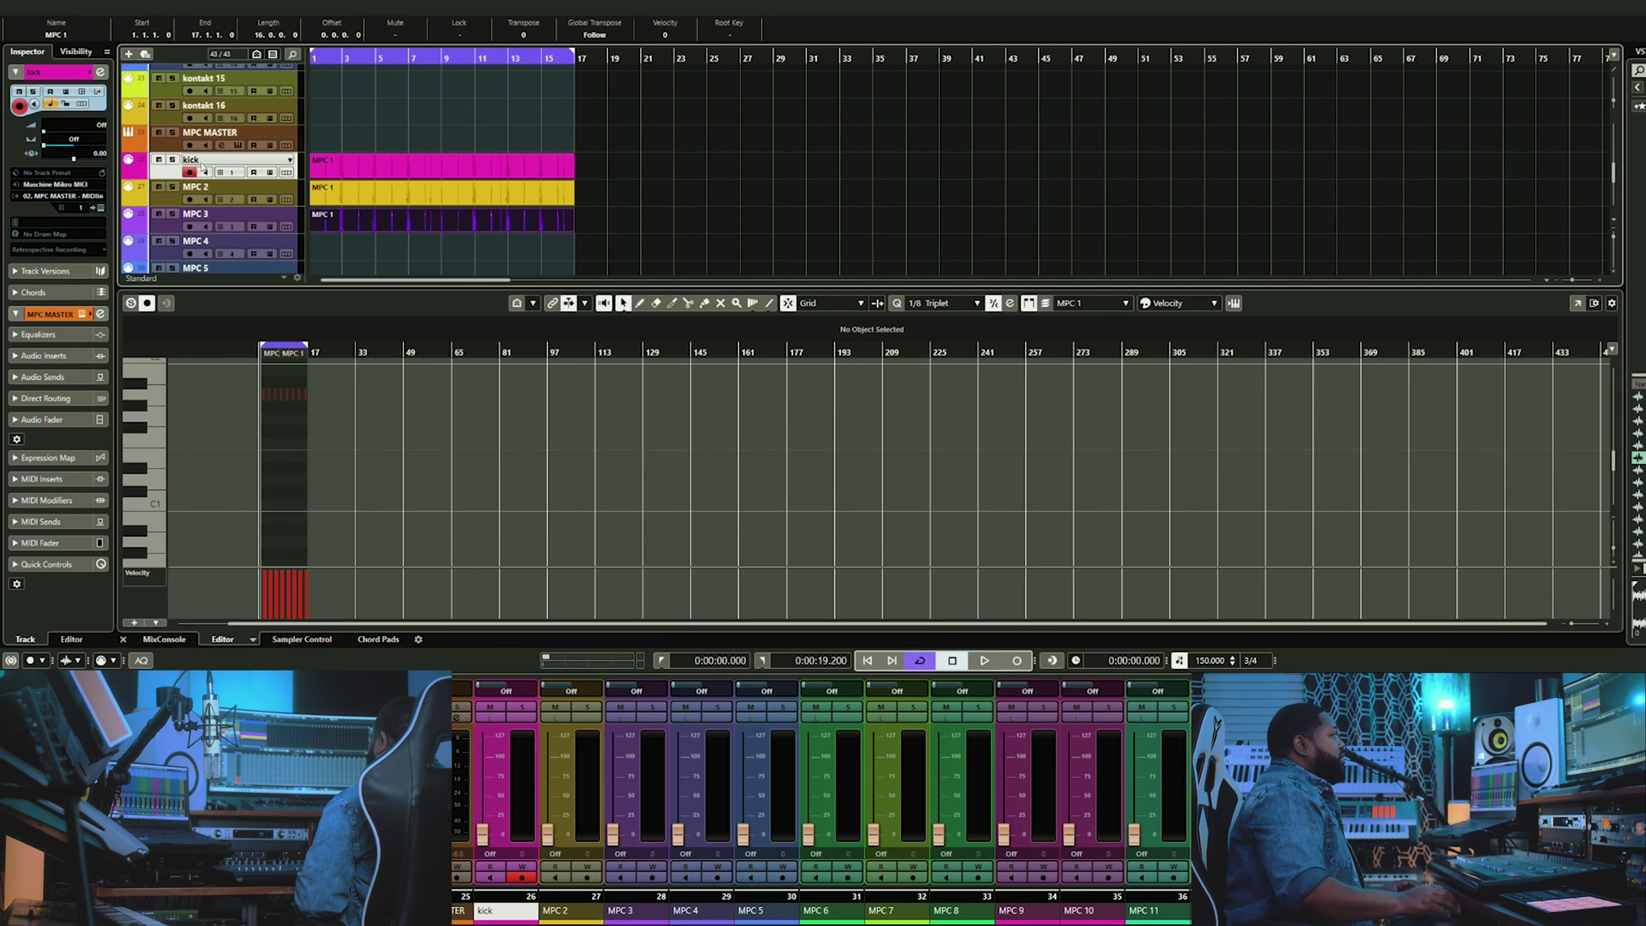
key("Return")
left_click(390, 190)
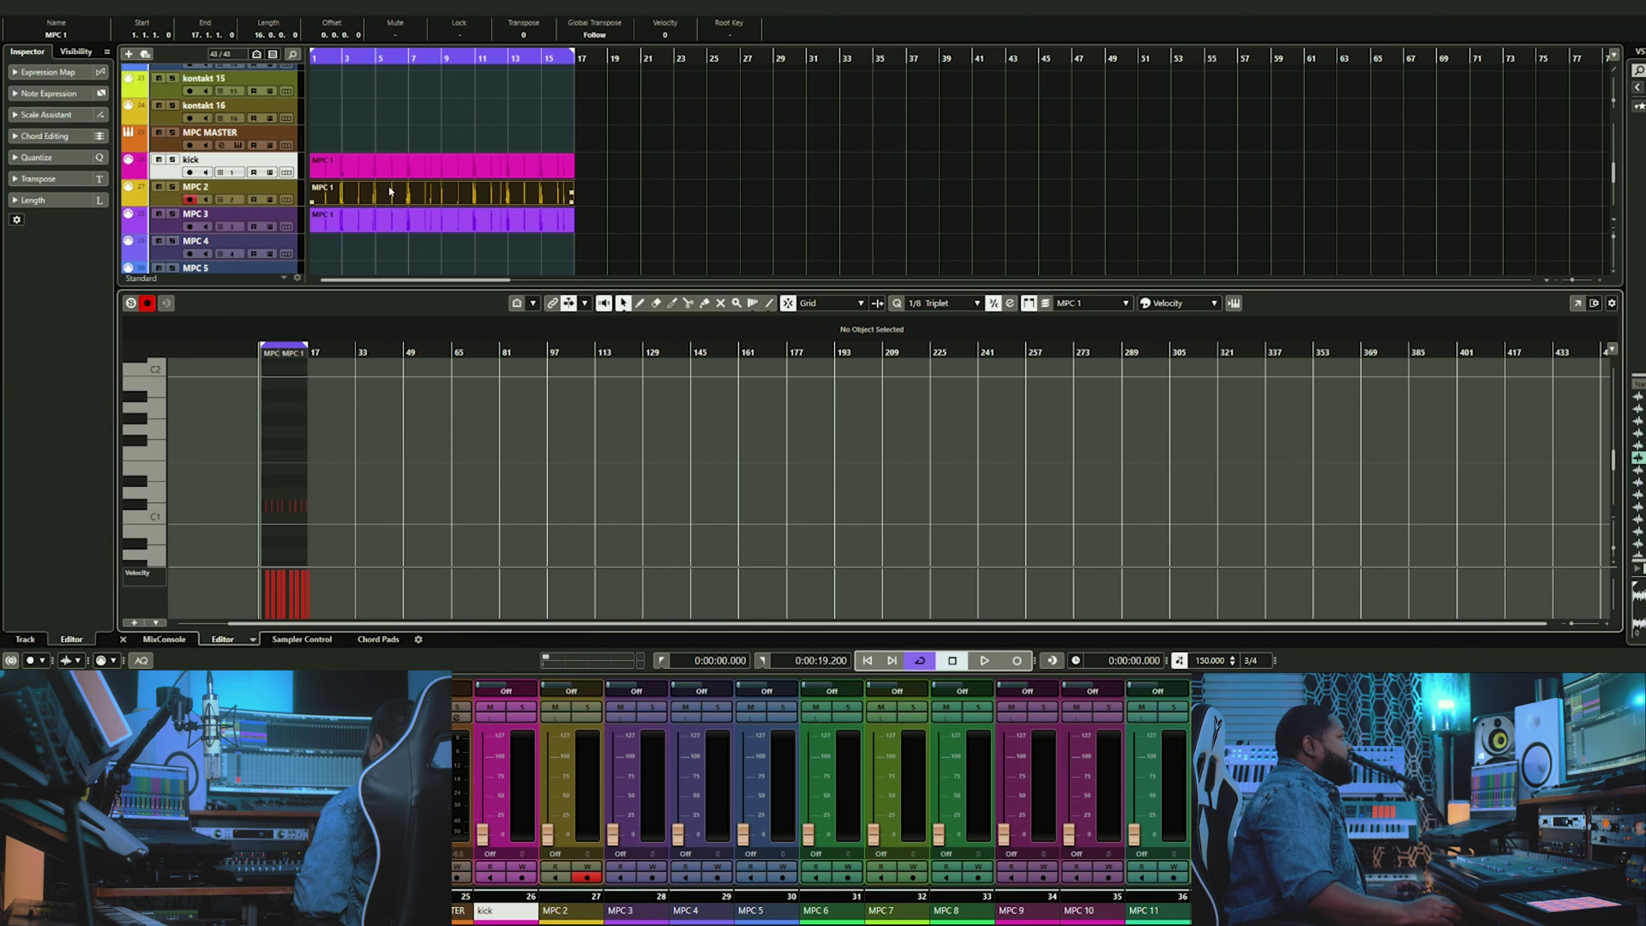
key("space")
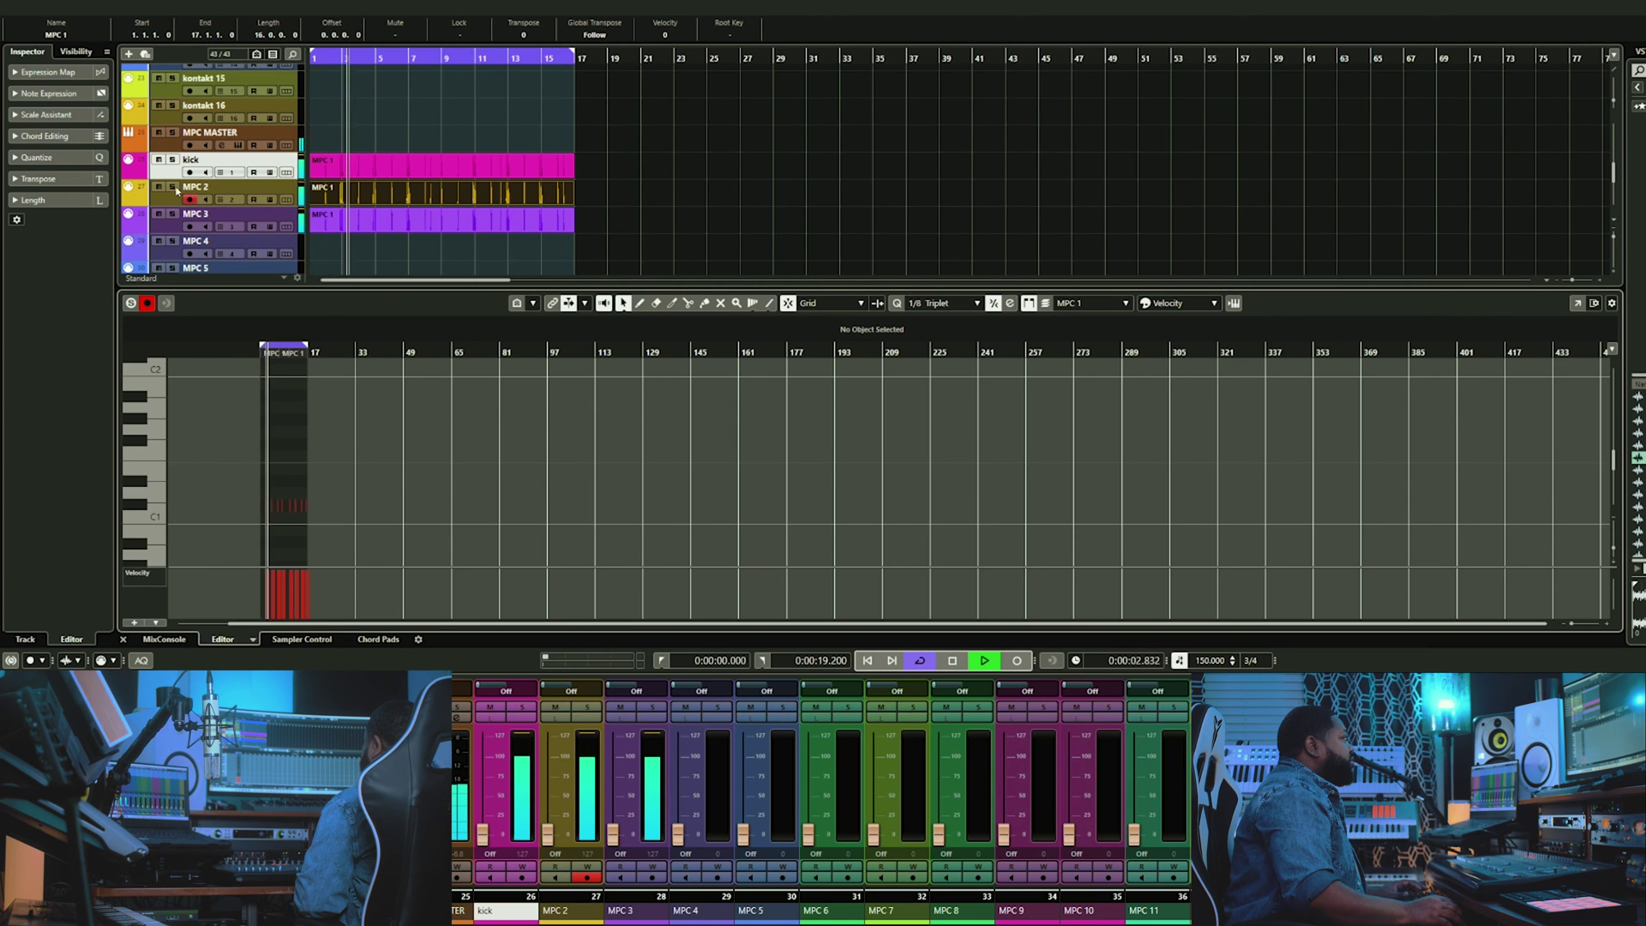
left_click(174, 189)
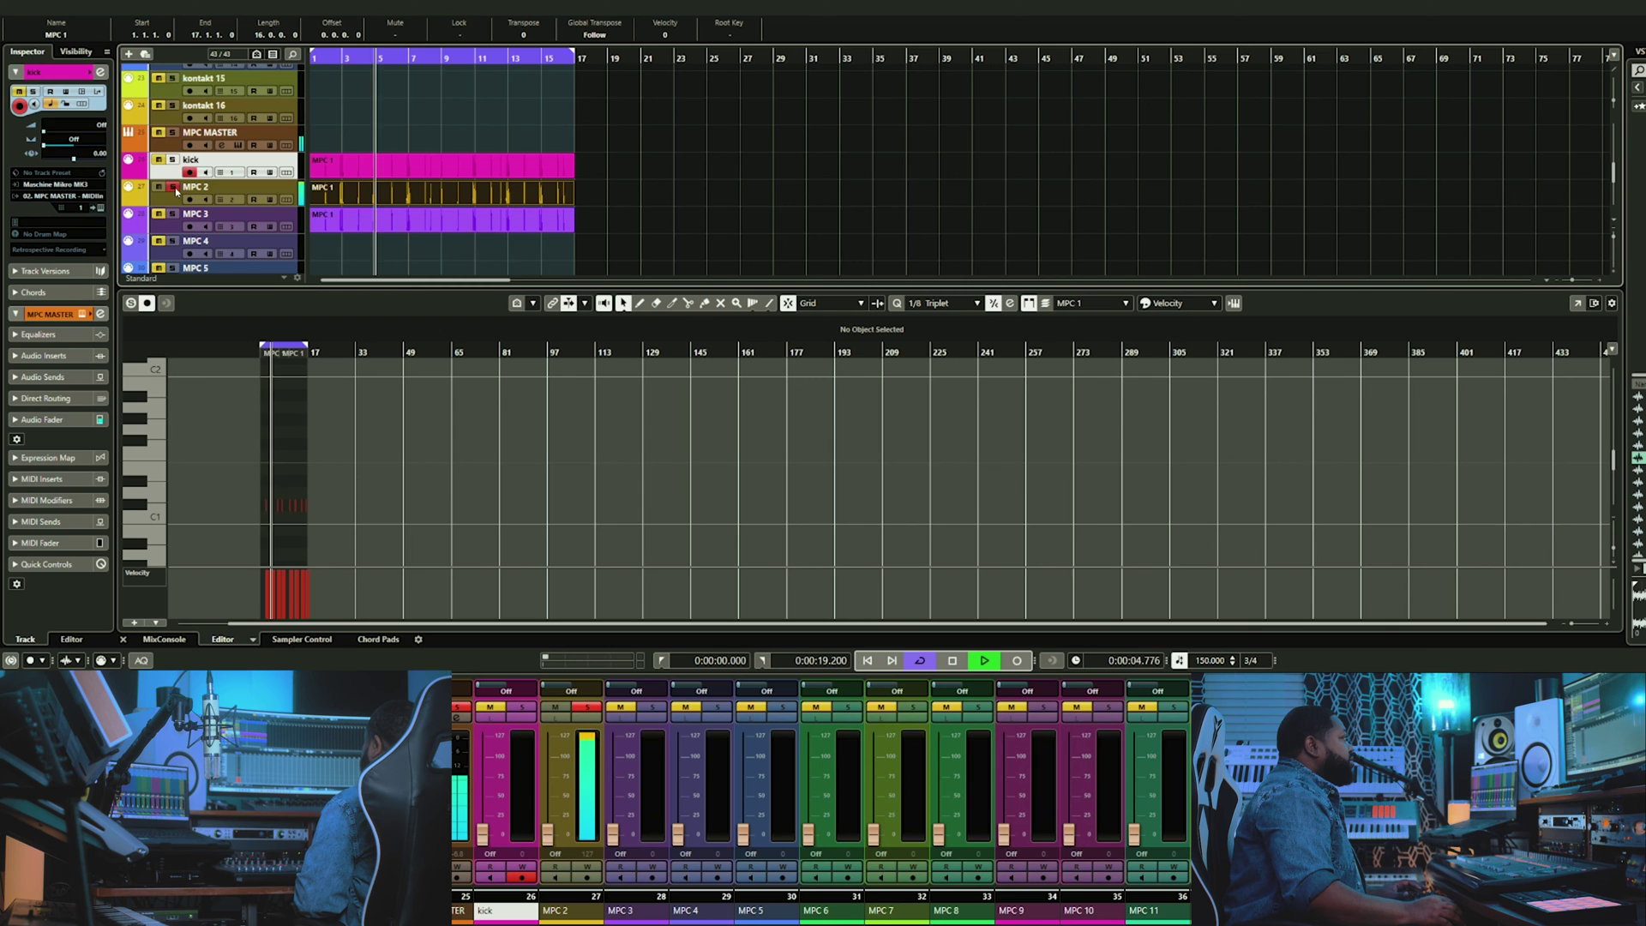
left_click(174, 189)
Step: Rename MPC 2 to kick 2 and MPC 3 to rim
double_click(192, 188)
type("kick")
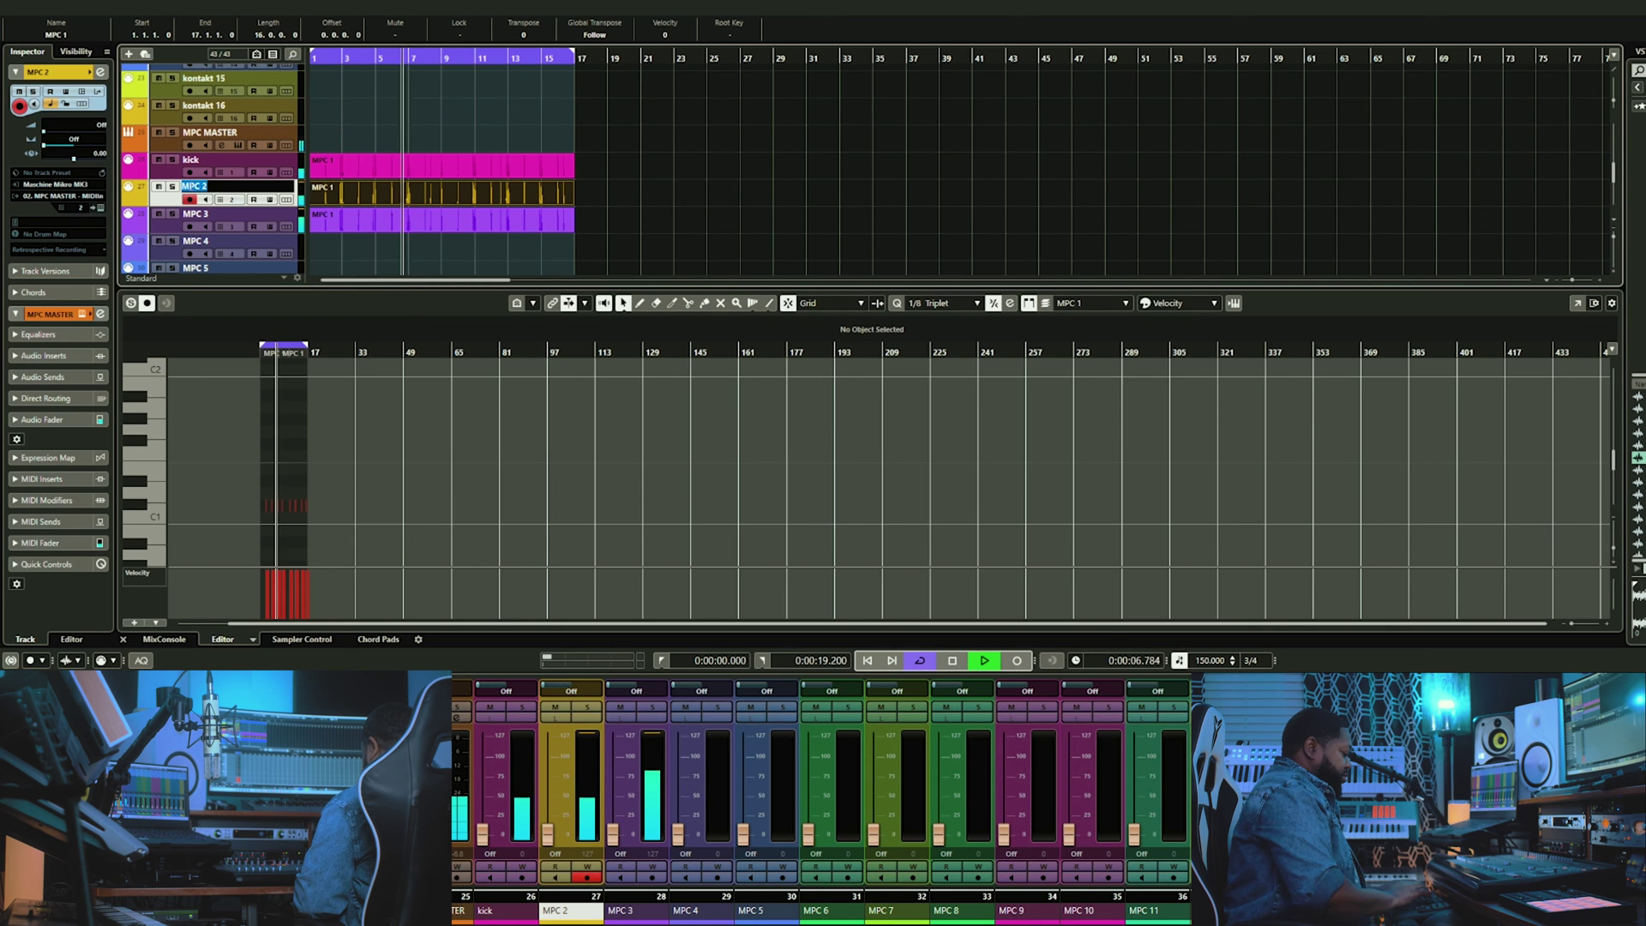
type(" 2")
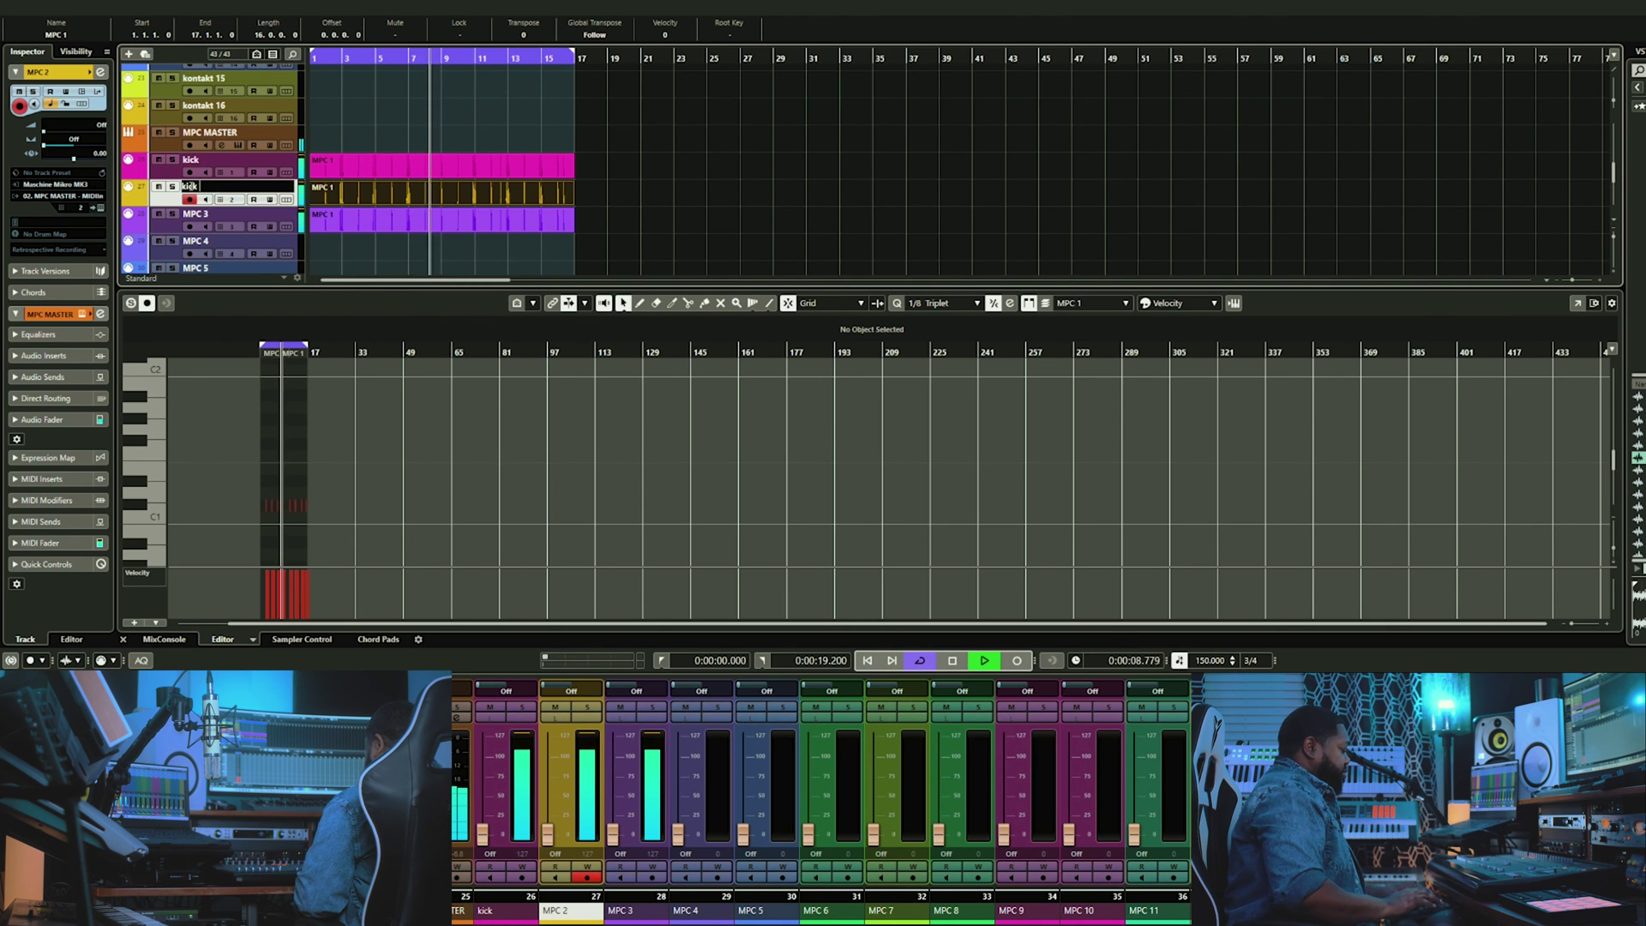
key("Return")
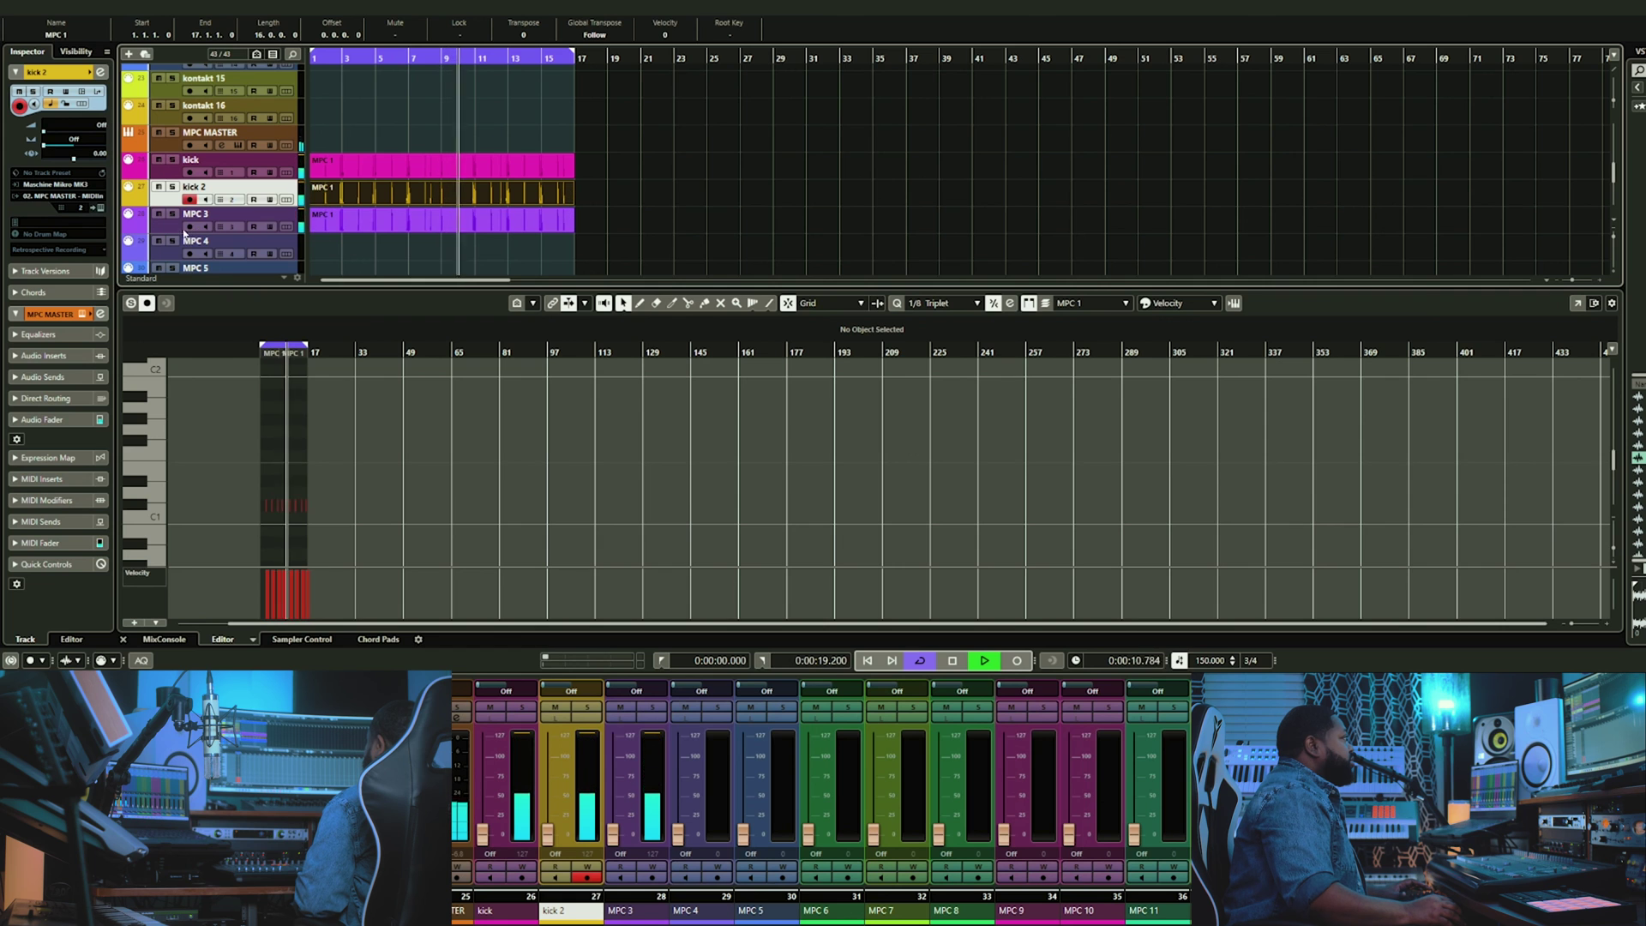
left_click(214, 219)
double_click(213, 214)
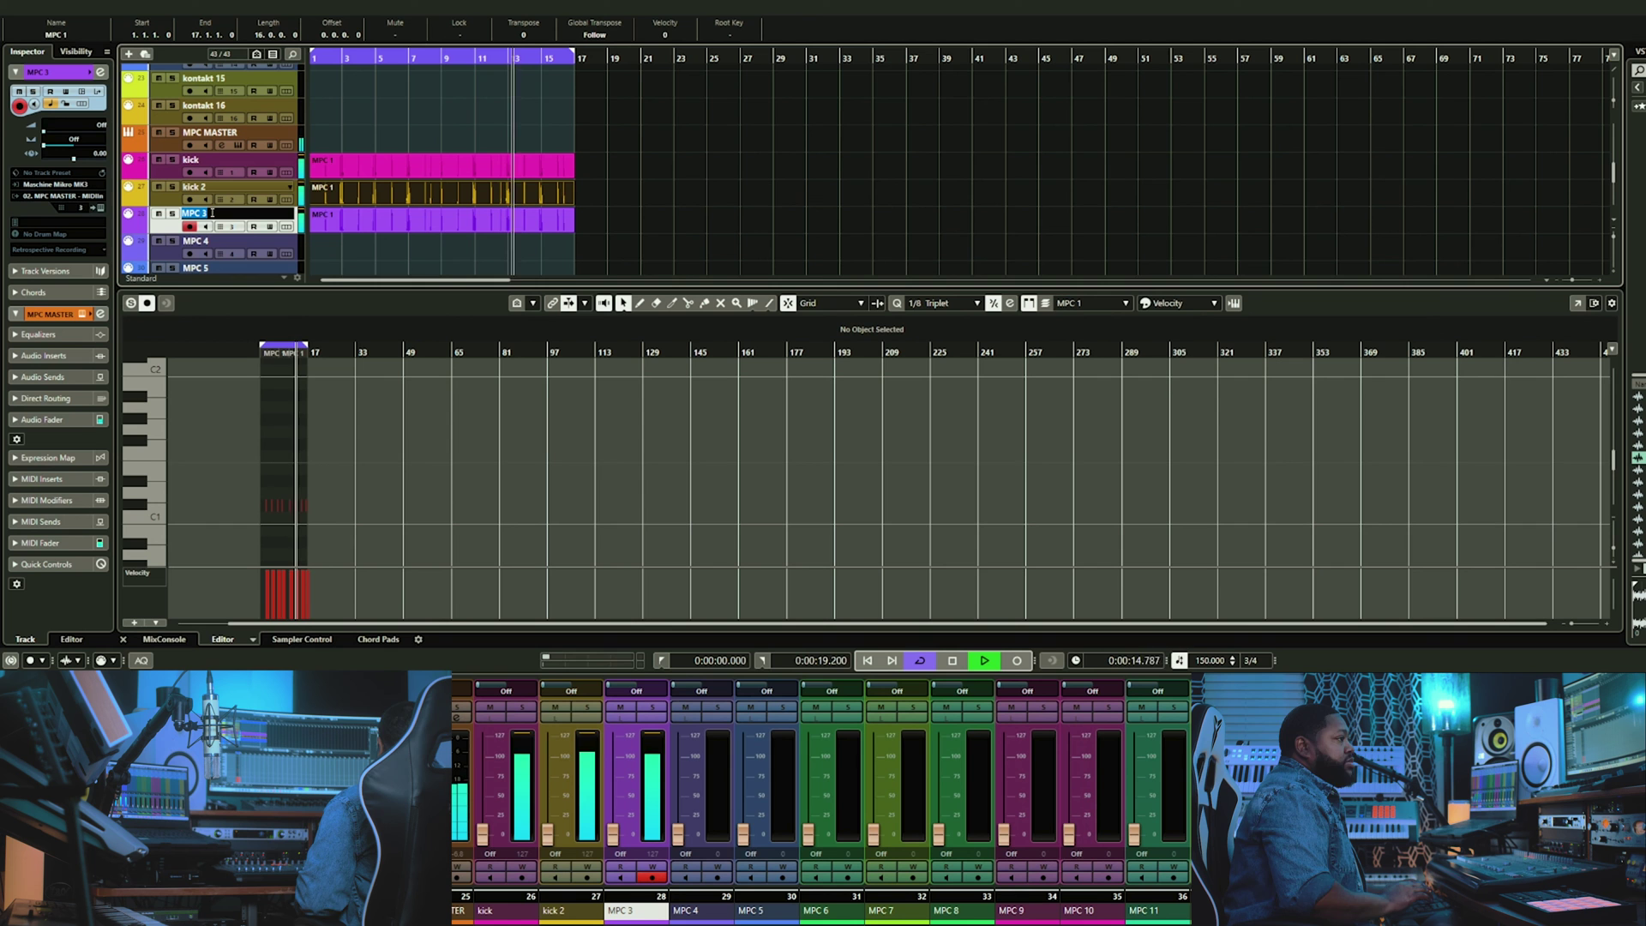
type("rim")
key("Return")
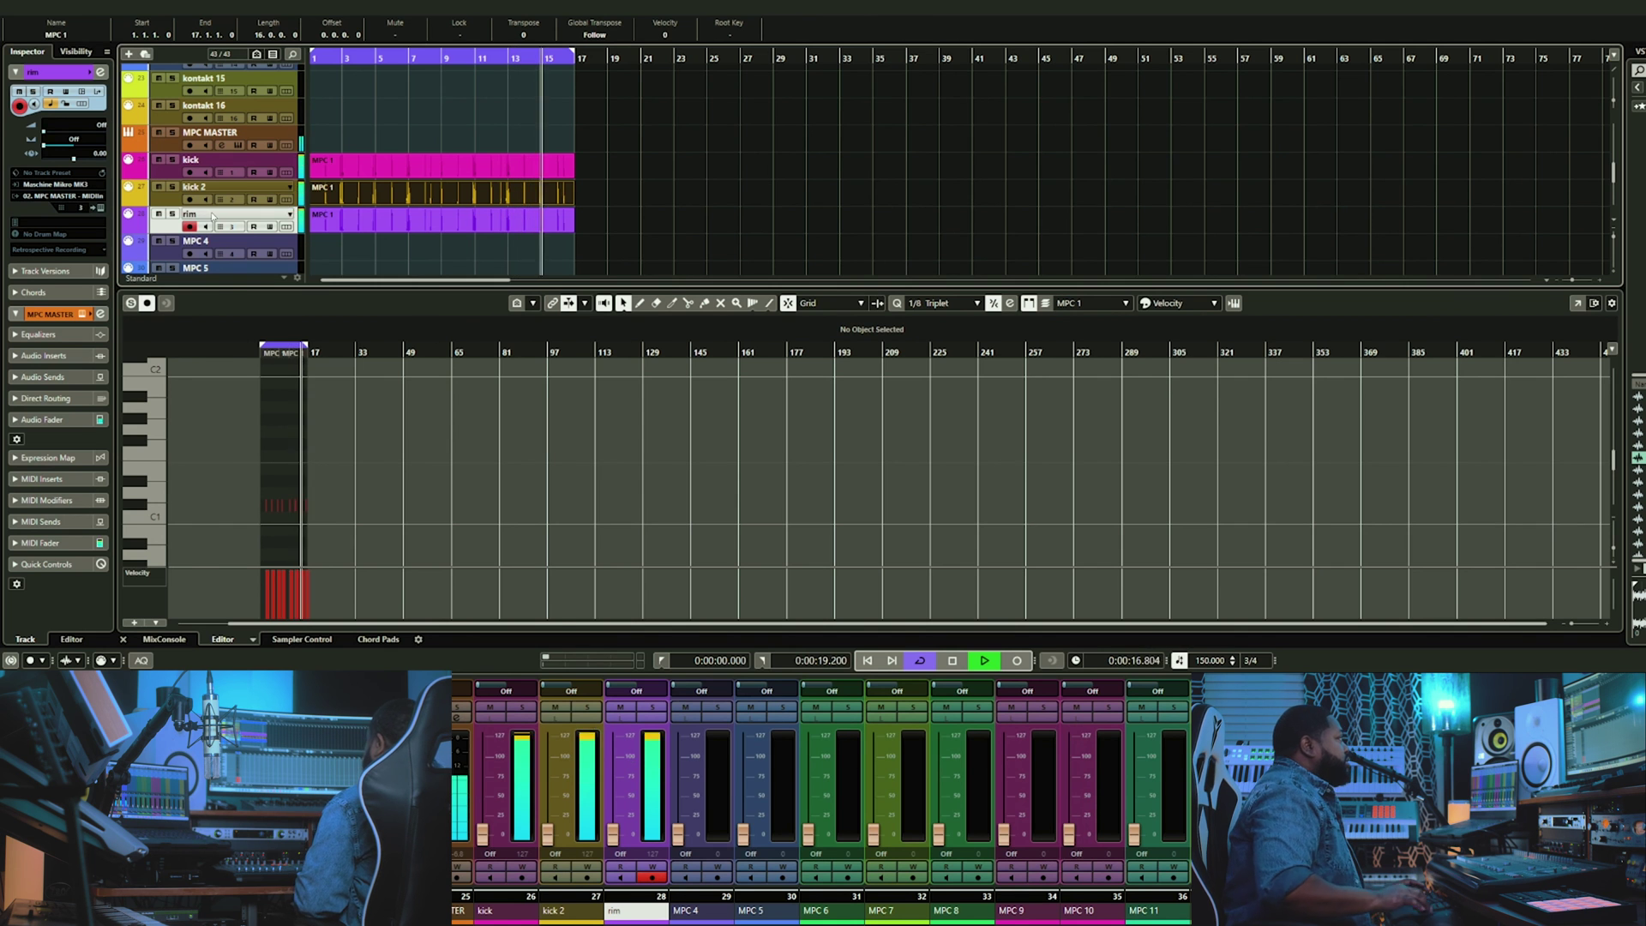